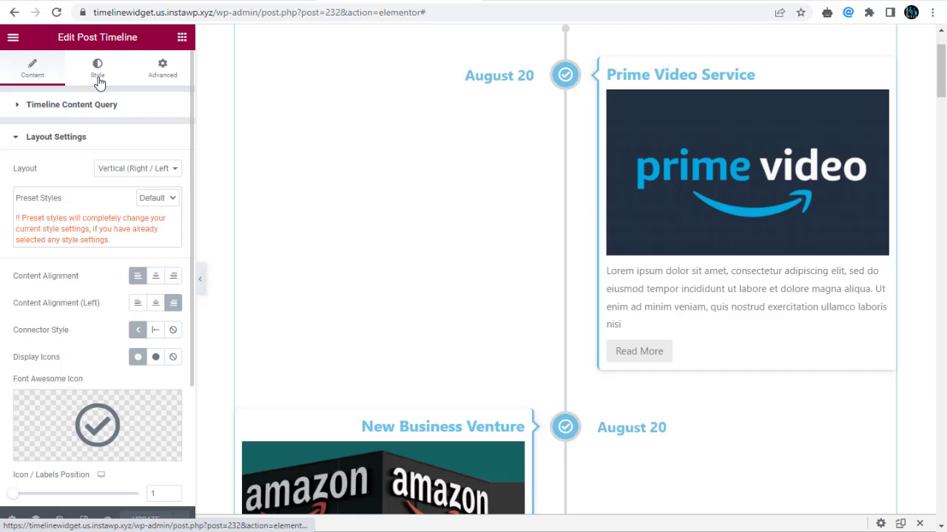
- Set the timeline's line width to 3 and its line color to a dark gray
{"action": "left_click", "coordinate": [98, 74]}
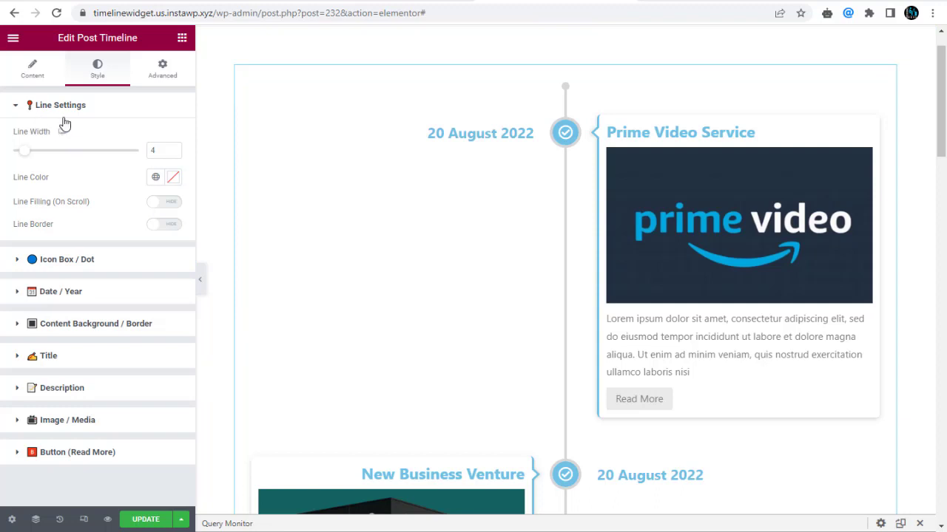
{"action": "mouse_move", "coordinate": [23, 156]}
{"action": "left_mouse_down"}
{"action": "mouse_move", "coordinate": [51, 156]}
{"action": "mouse_move", "coordinate": [21, 157]}
{"action": "left_mouse_up"}
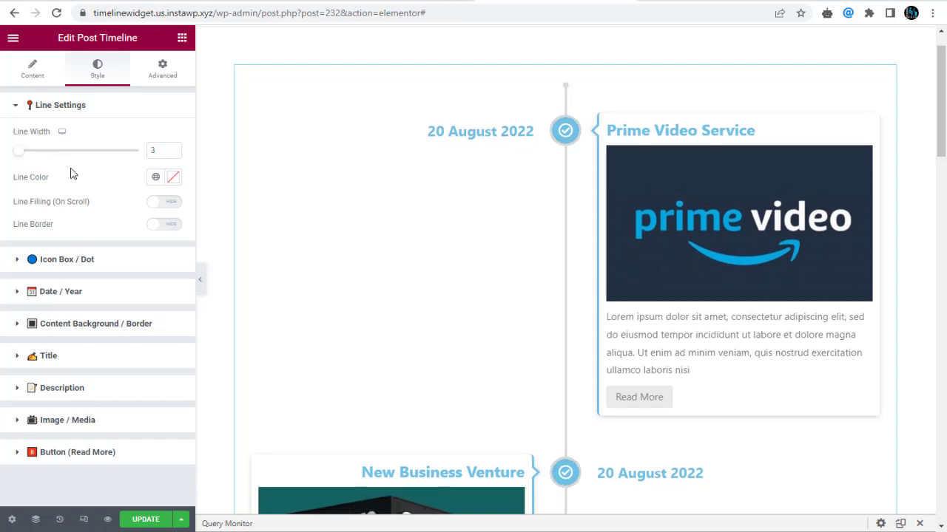
{"action": "left_click", "coordinate": [173, 178]}
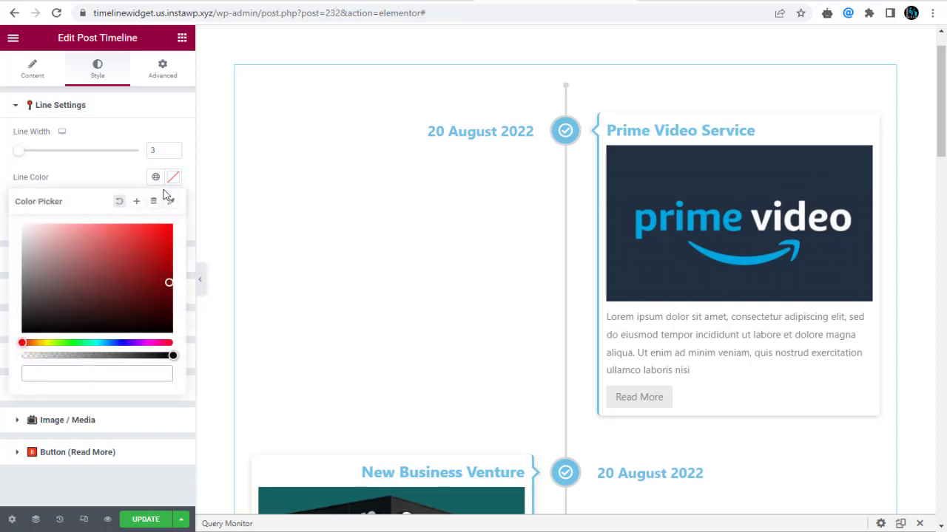
{"action": "left_click_drag", "start_coordinate": [46, 272], "coordinate": [31, 276]}
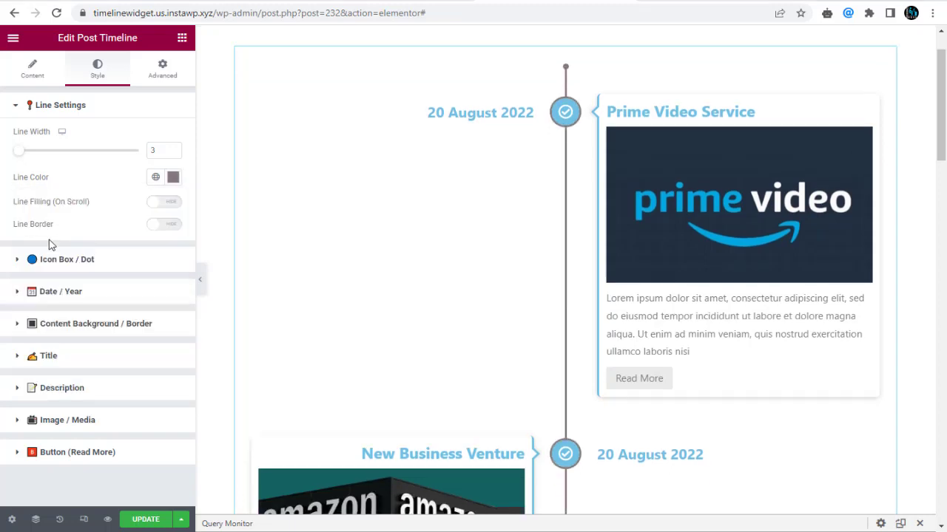
- Give the timeline icons a light gray dot background and a near-black icon color (#030303)
{"action": "left_click", "coordinate": [37, 258]}
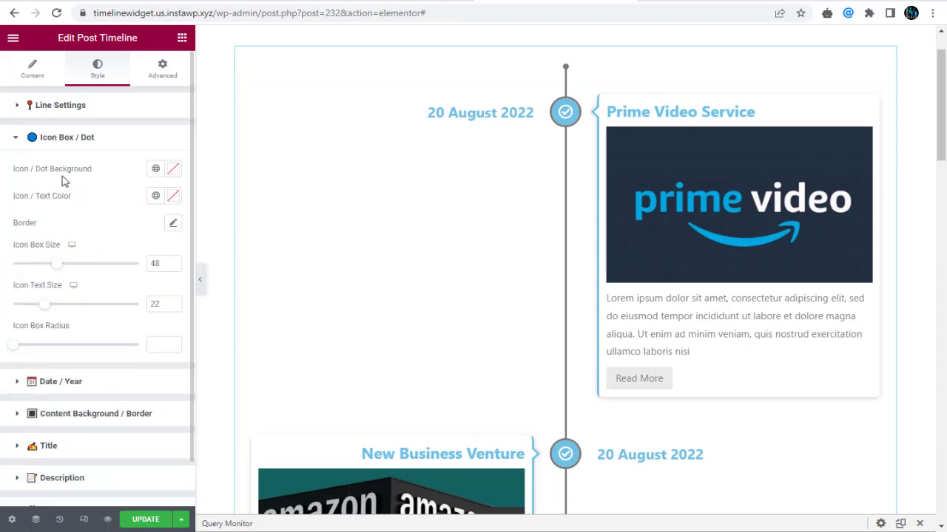
{"action": "left_click", "coordinate": [173, 173]}
{"action": "left_click_drag", "start_coordinate": [30, 222], "coordinate": [6, 229]}
{"action": "left_click", "coordinate": [108, 174]}
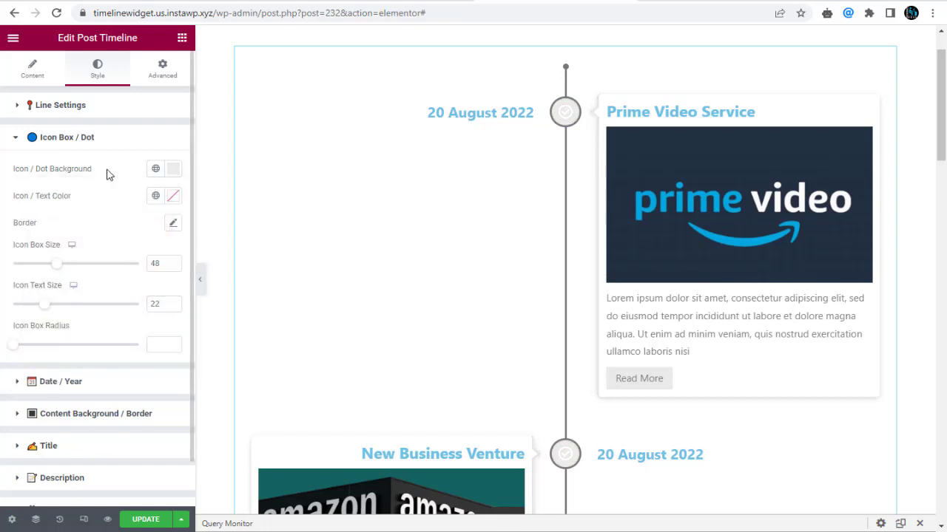
{"action": "left_click", "coordinate": [174, 201]}
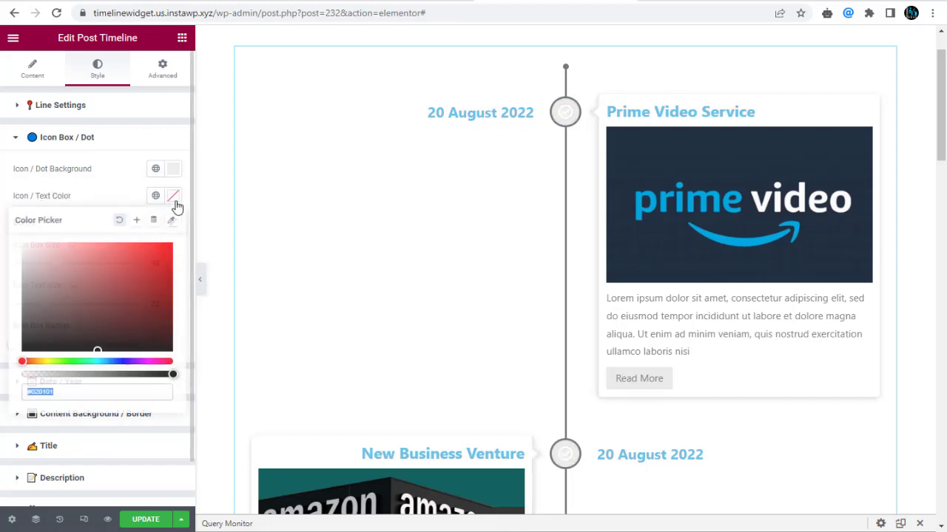
{"action": "left_click_drag", "start_coordinate": [32, 289], "coordinate": [13, 357]}
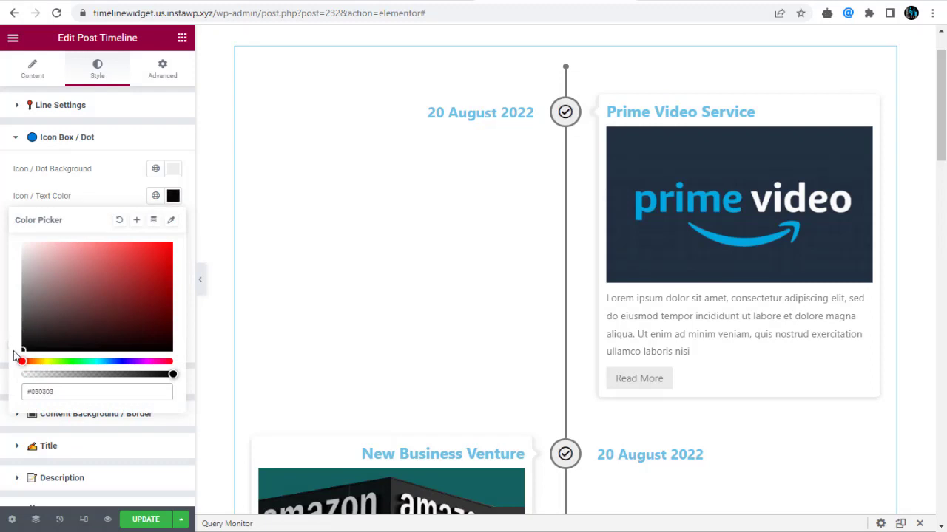
{"action": "left_click", "coordinate": [110, 195]}
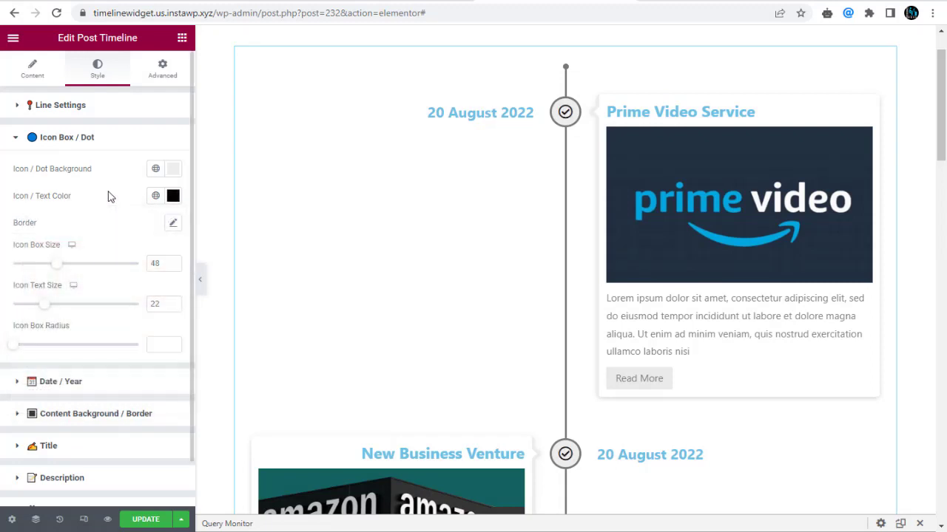
- Set the icon box size to 45 and the icon text size to 25, and adjust the icon box radius
{"action": "left_click_drag", "start_coordinate": [54, 270], "coordinate": [46, 269]}
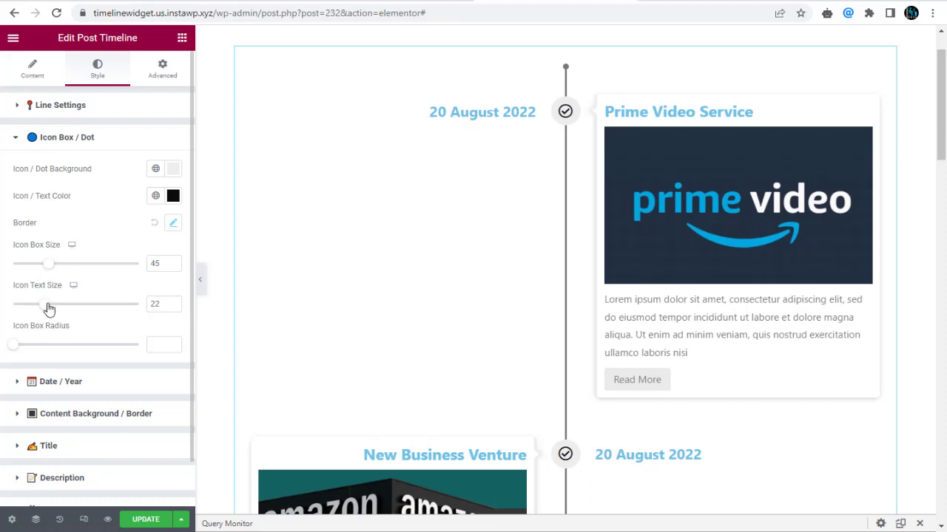
{"action": "left_click_drag", "start_coordinate": [49, 309], "coordinate": [60, 310]}
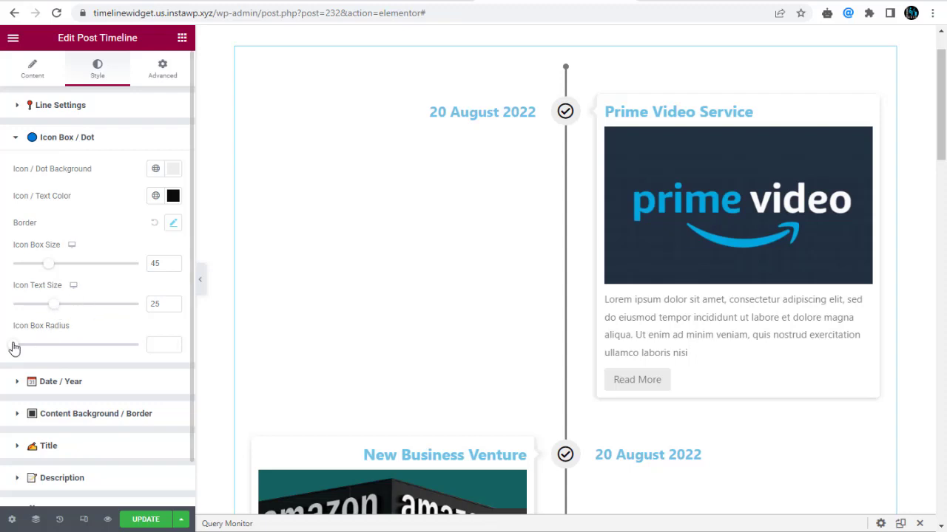
{"action": "left_click_drag", "start_coordinate": [14, 348], "coordinate": [158, 380]}
- Change the date label color to near-black (#070707)
{"action": "left_click", "coordinate": [27, 387]}
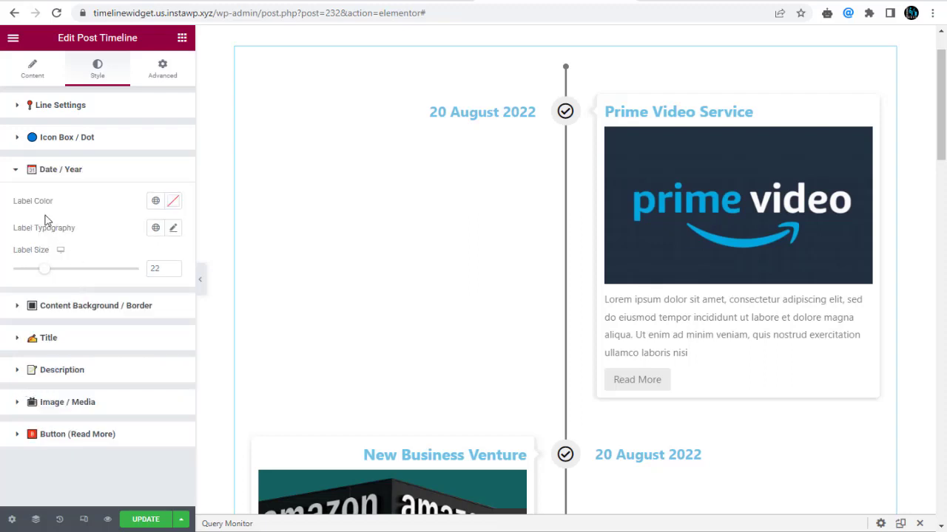
{"action": "left_click", "coordinate": [172, 201]}
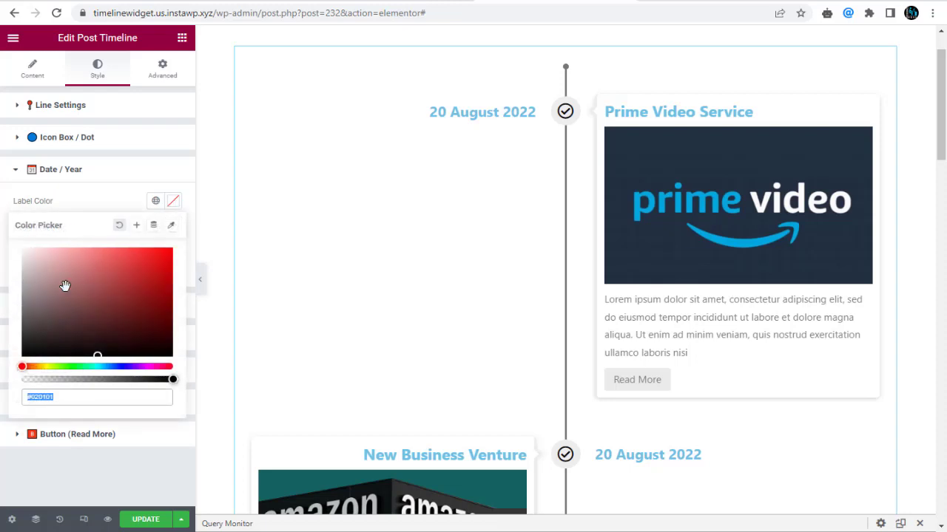
{"action": "left_click", "coordinate": [22, 299]}
{"action": "left_click_drag", "start_coordinate": [22, 300], "coordinate": [19, 361]}
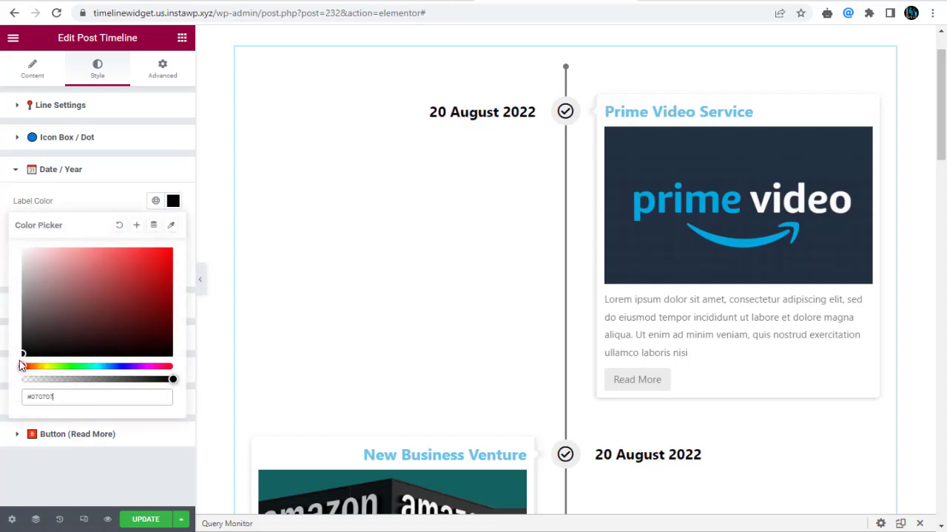
{"action": "left_click", "coordinate": [88, 201]}
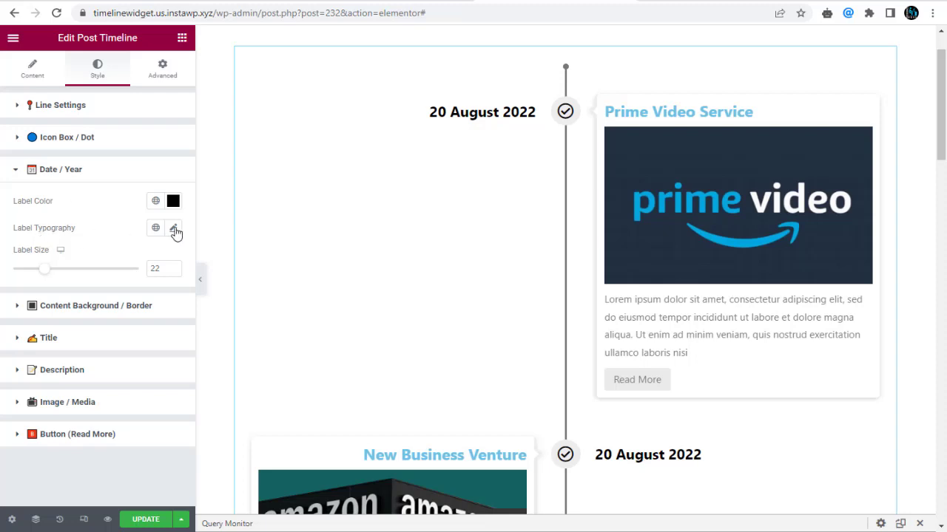
- Set the date label typography to Tahoma with weight 600, and the label size to 20
{"action": "left_click", "coordinate": [174, 230]}
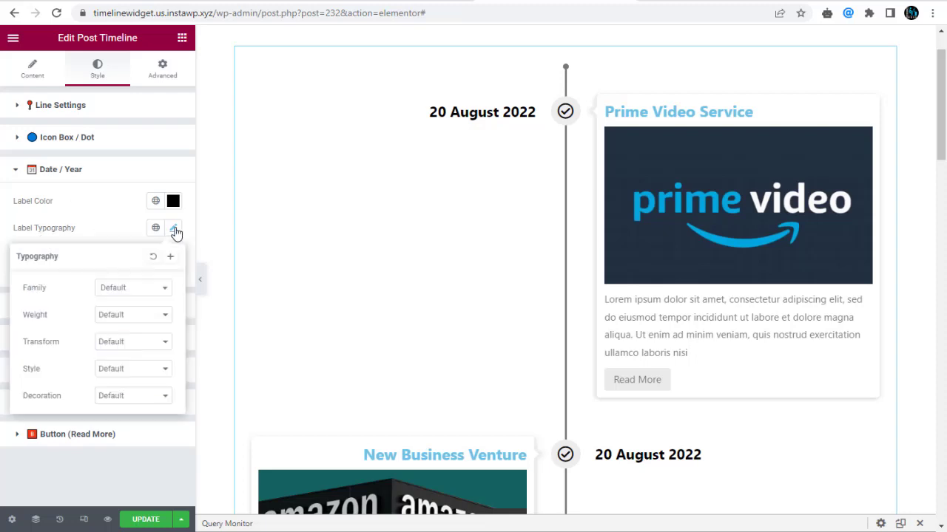
{"action": "left_click", "coordinate": [167, 294]}
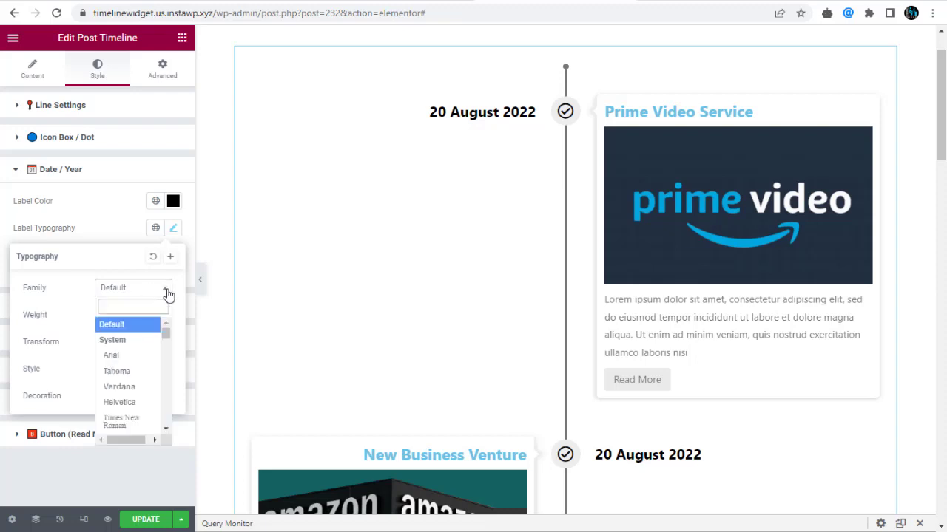
{"action": "left_click", "coordinate": [130, 372]}
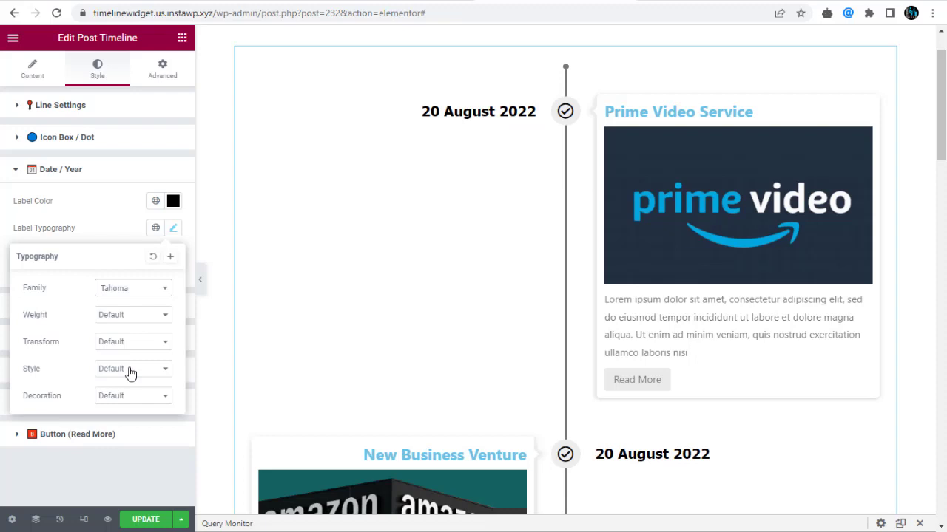
{"action": "left_click", "coordinate": [164, 320]}
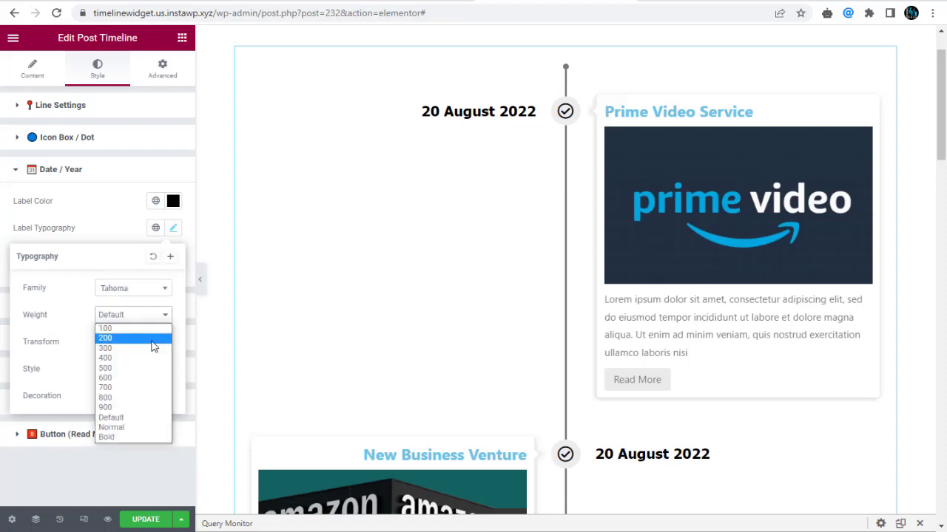
{"action": "left_click", "coordinate": [115, 378]}
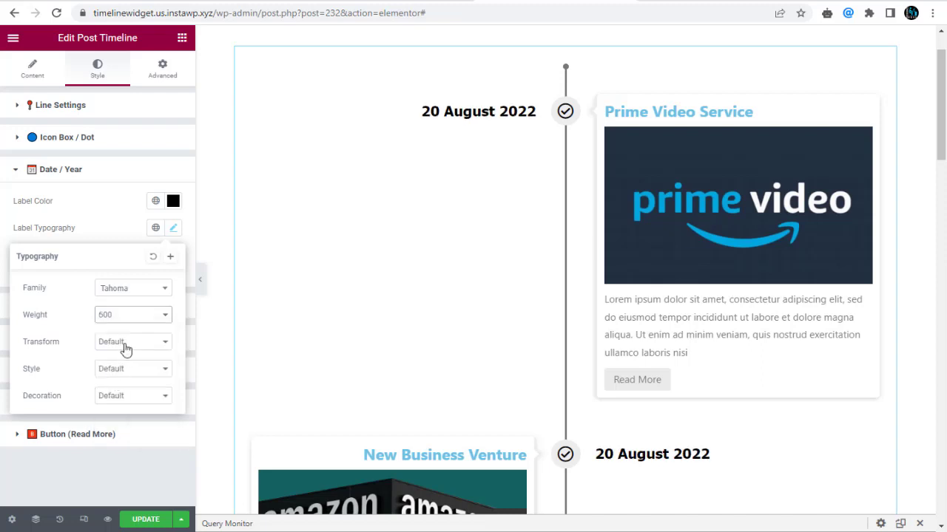
{"action": "left_click", "coordinate": [100, 225]}
{"action": "left_click_drag", "start_coordinate": [74, 271], "coordinate": [40, 275]}
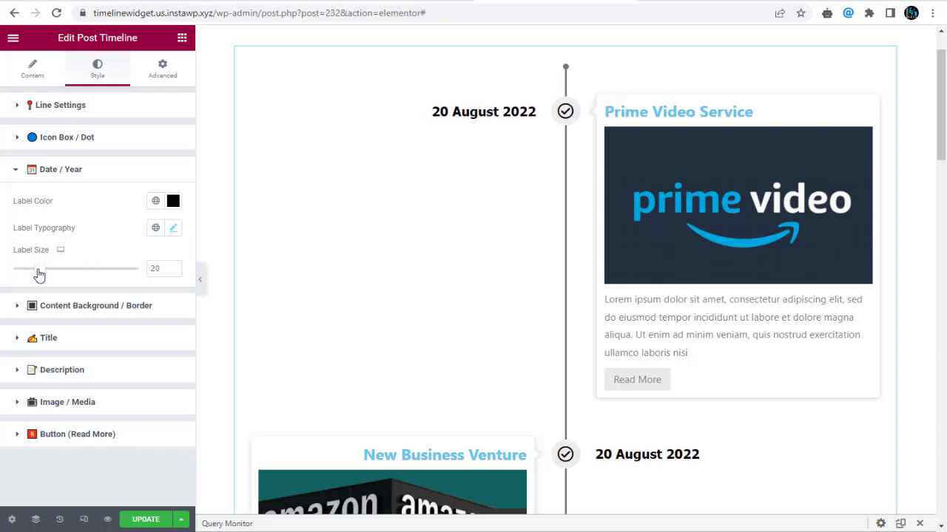
- Set the content box padding to 15 on all sides and its bottom spacing to 90
{"action": "left_click", "coordinate": [19, 309]}
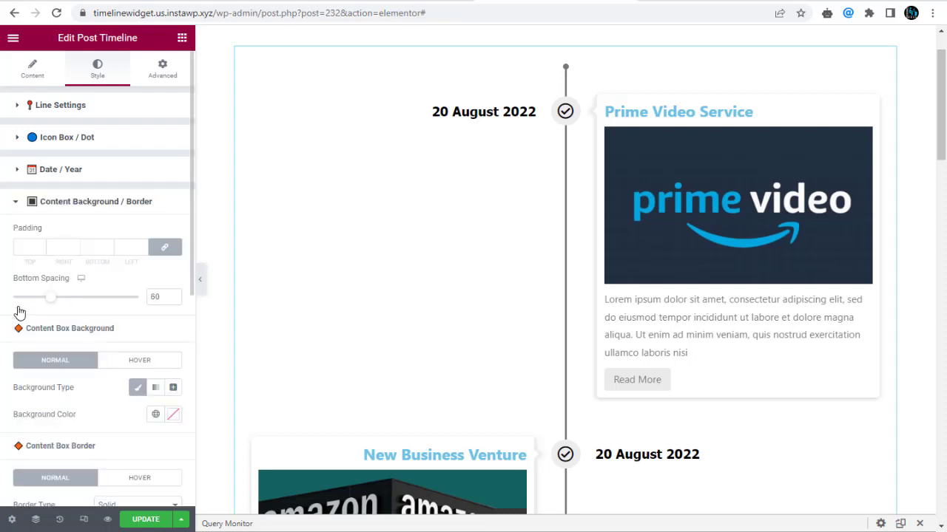
{"action": "left_click", "coordinate": [29, 247]}
{"action": "type", "text": "15"}
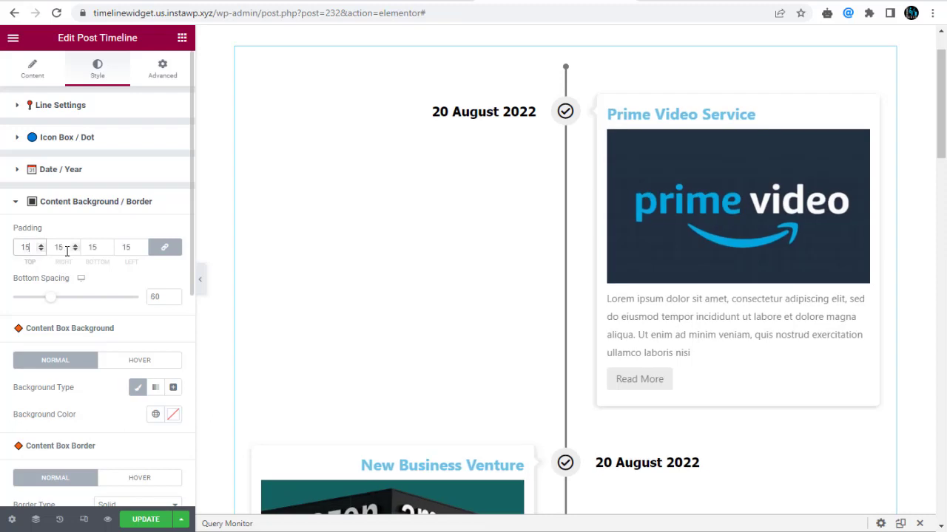
{"action": "left_click", "coordinate": [52, 302]}
{"action": "left_click_drag", "start_coordinate": [52, 301], "coordinate": [72, 305]}
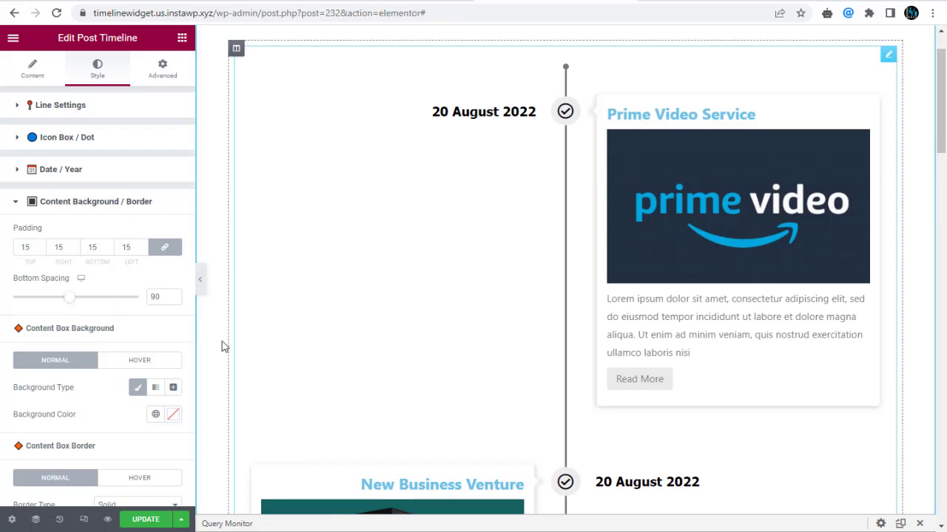
- Give the content boxes a very light gray background color in their normal state
{"action": "scroll", "coordinate": [52, 312], "scroll_direction": "down", "scroll_amount": 1}
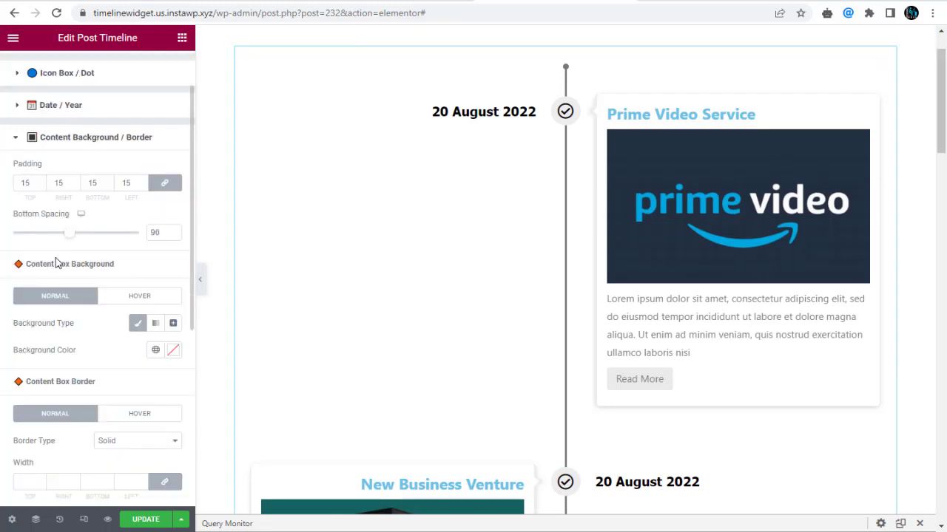
{"action": "left_click", "coordinate": [173, 350]}
{"action": "left_click", "coordinate": [24, 173]}
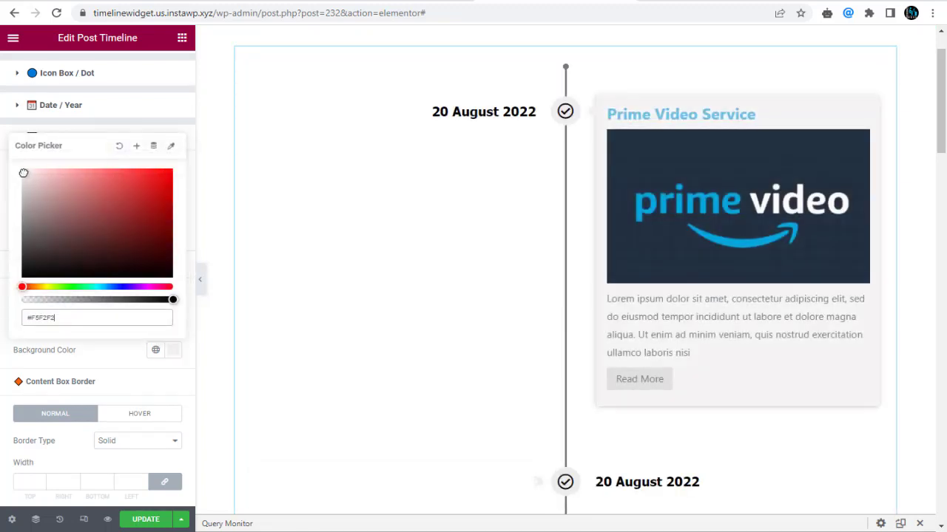
{"action": "left_click", "coordinate": [3, 200]}
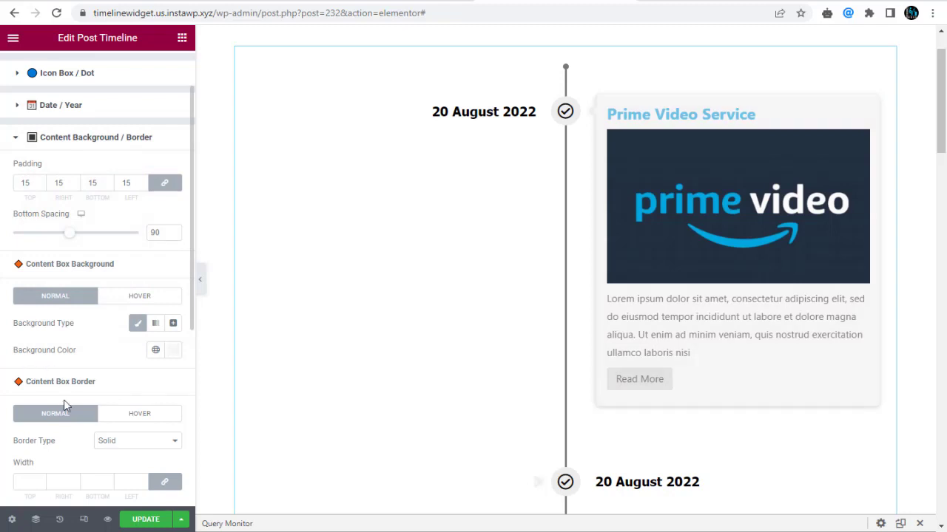
- Set the content box border type to Solid with a width of 1 on all sides
{"action": "left_click", "coordinate": [113, 443]}
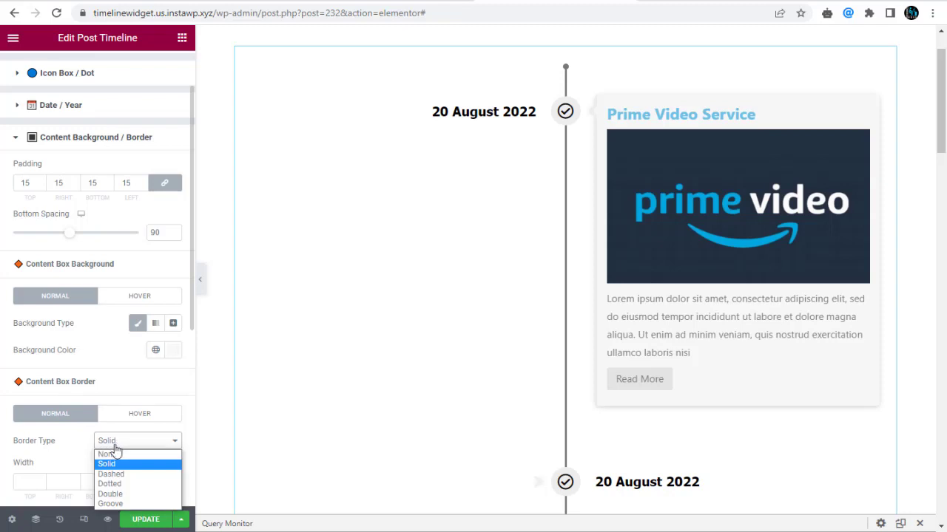
{"action": "left_click", "coordinate": [121, 466]}
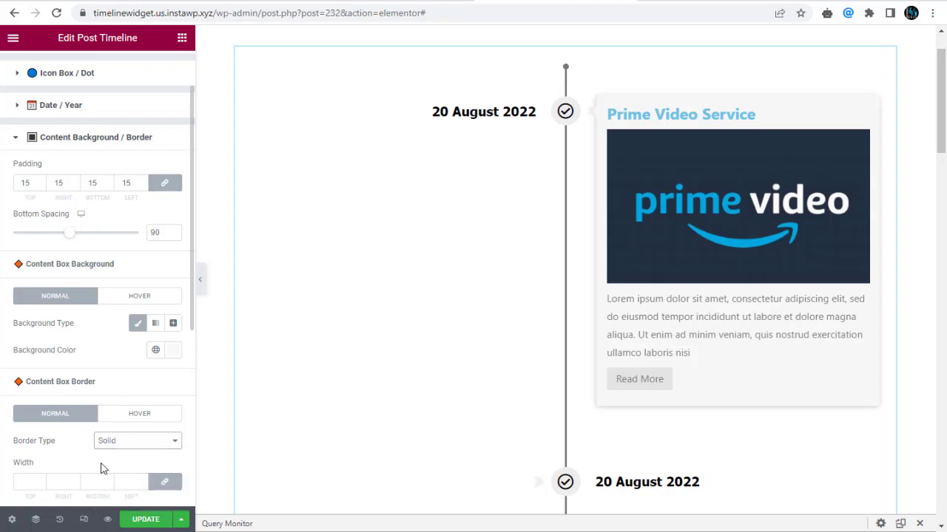
{"action": "left_click", "coordinate": [30, 482]}
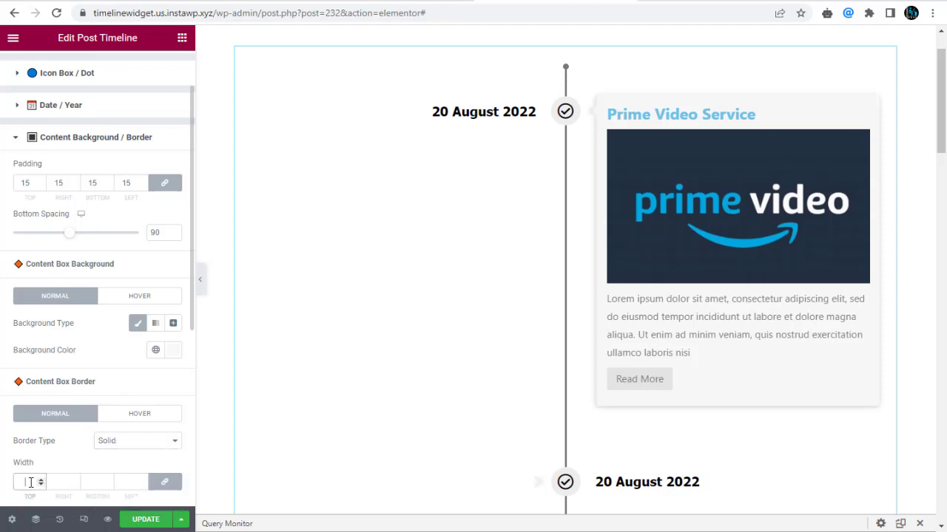
{"action": "type", "text": "3"}
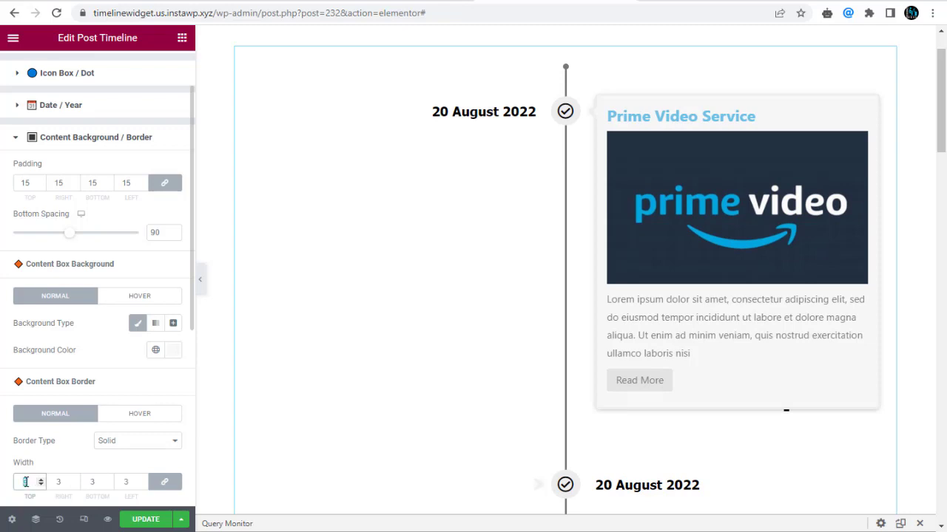
{"action": "key", "text": "BackSpace"}
{"action": "type", "text": "1"}
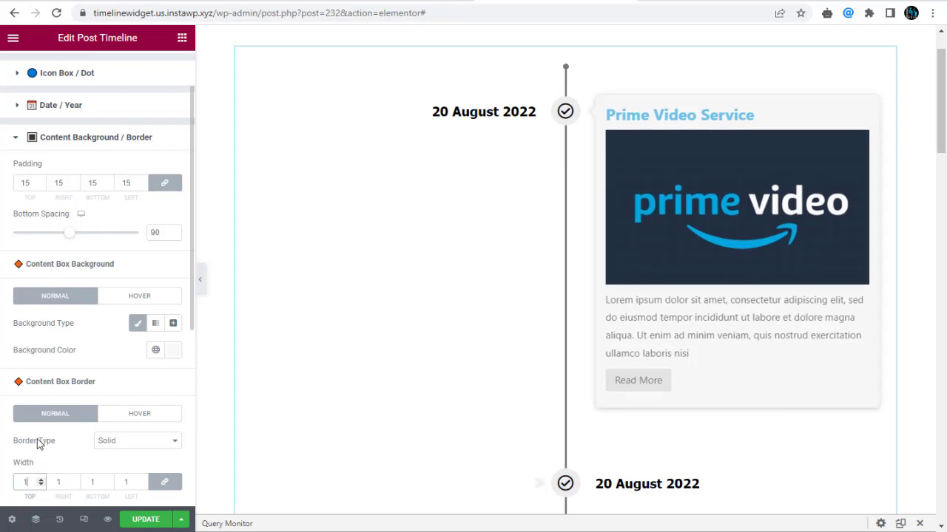
- Set the content box border color to light gray
{"action": "scroll", "coordinate": [95, 457], "scroll_direction": "down", "scroll_amount": 3}
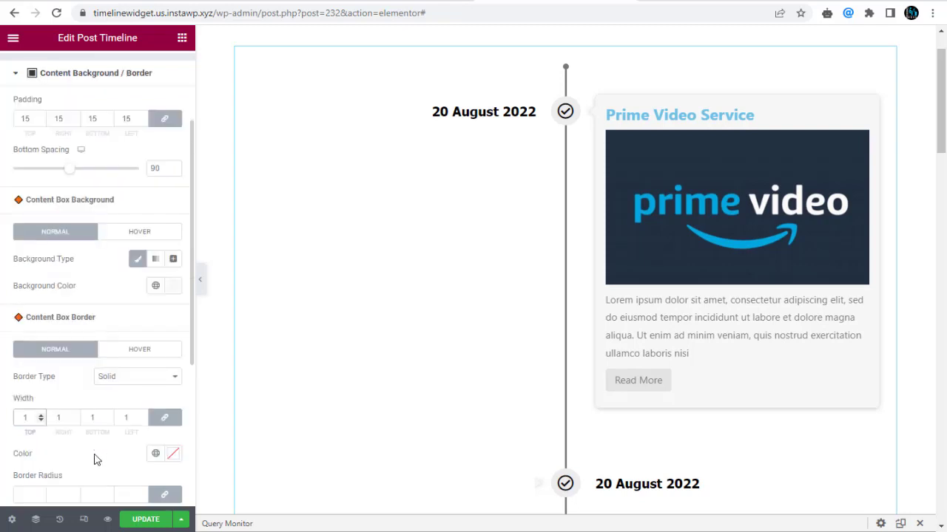
{"action": "left_click", "coordinate": [173, 389]}
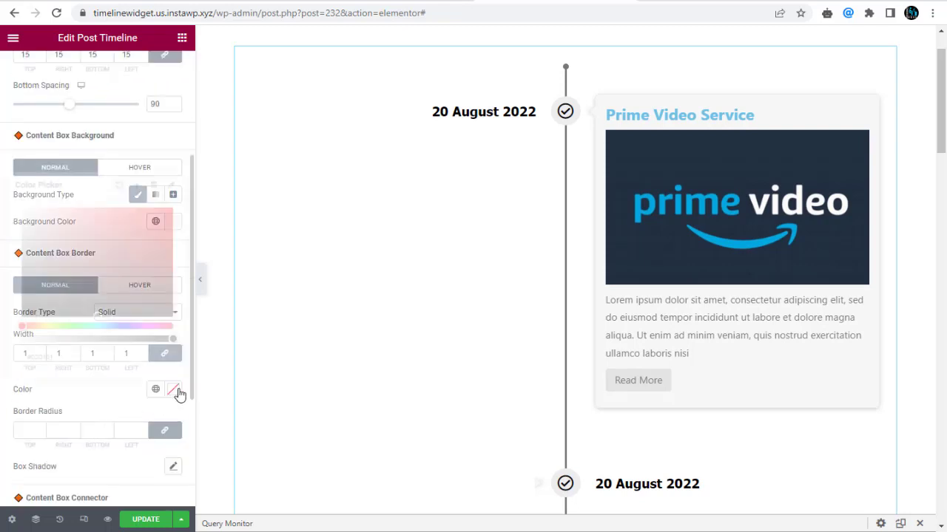
{"action": "mouse_move", "coordinate": [47, 241]}
{"action": "left_mouse_down"}
{"action": "mouse_move", "coordinate": [40, 221]}
{"action": "mouse_move", "coordinate": [20, 248]}
{"action": "mouse_move", "coordinate": [19, 235]}
{"action": "left_mouse_up"}
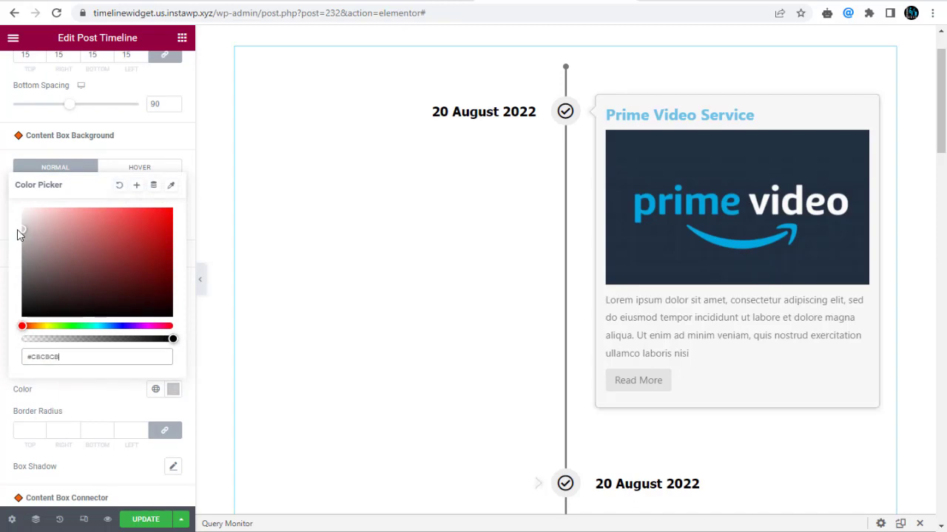
- Set the content box border radius to 15 on all corners
{"action": "left_click", "coordinate": [77, 398]}
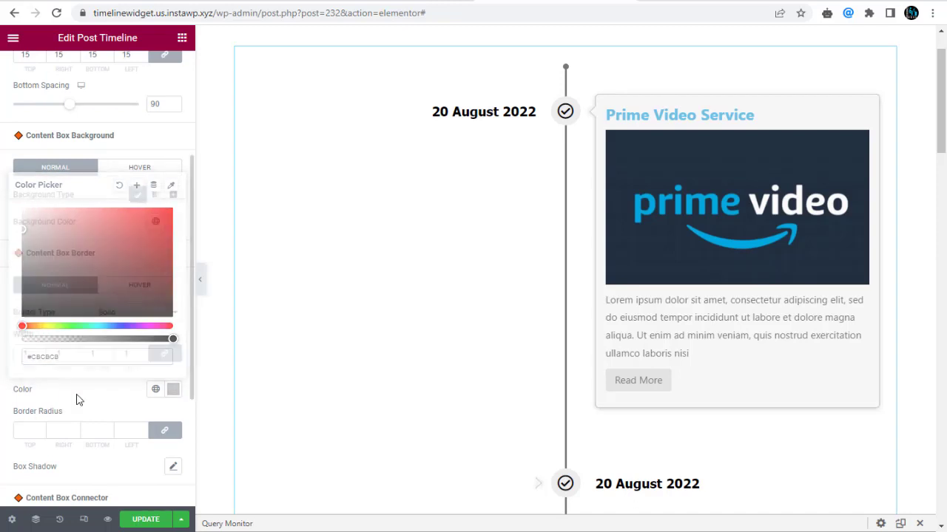
{"action": "left_click", "coordinate": [30, 430]}
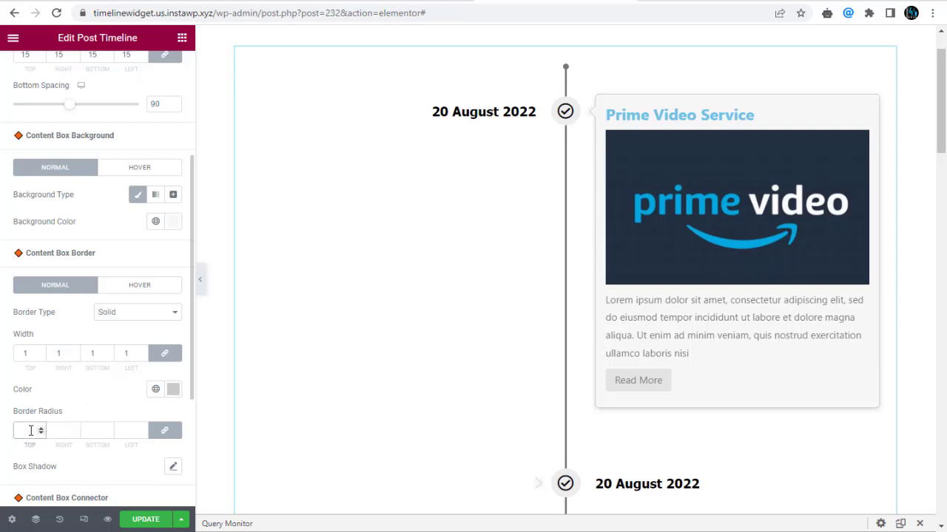
{"action": "type", "text": "15"}
{"action": "left_click", "coordinate": [78, 411]}
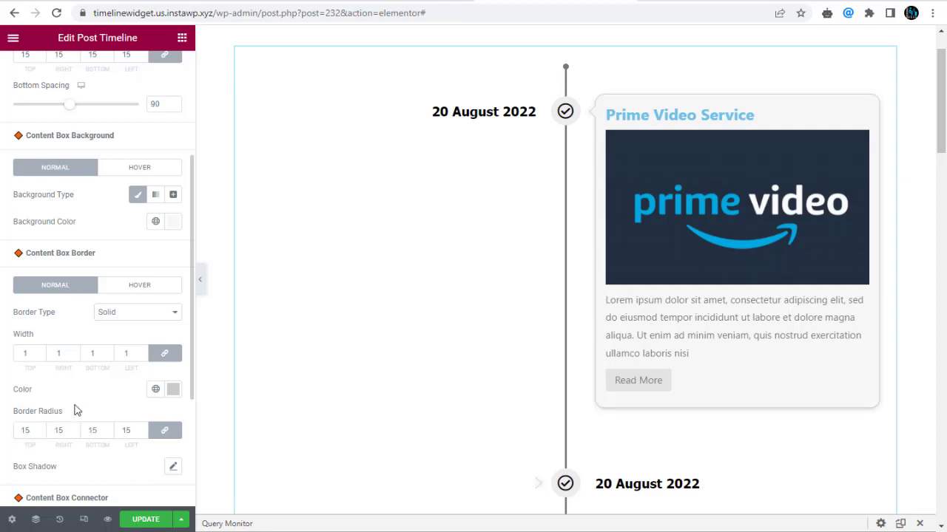
- Change the post title color to dark maroon
{"action": "scroll", "coordinate": [77, 411], "scroll_direction": "down", "scroll_amount": 3}
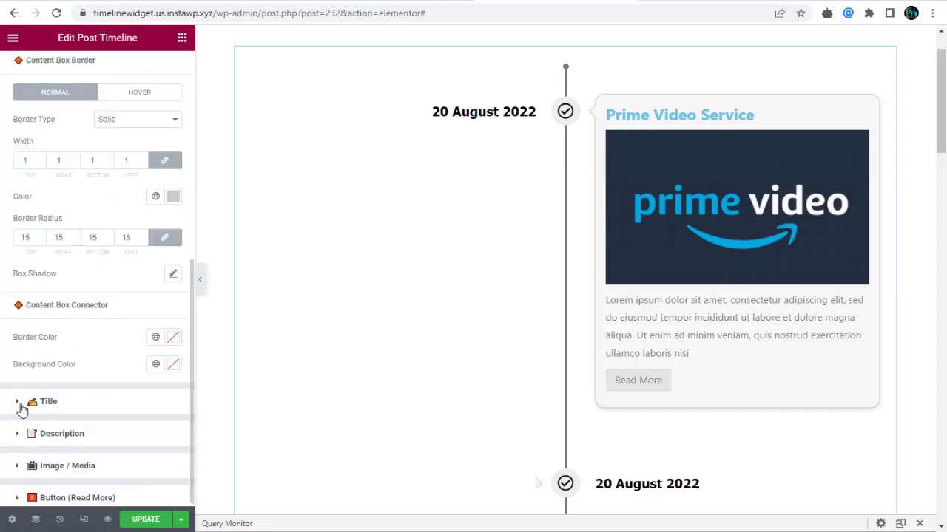
{"action": "left_click", "coordinate": [22, 406]}
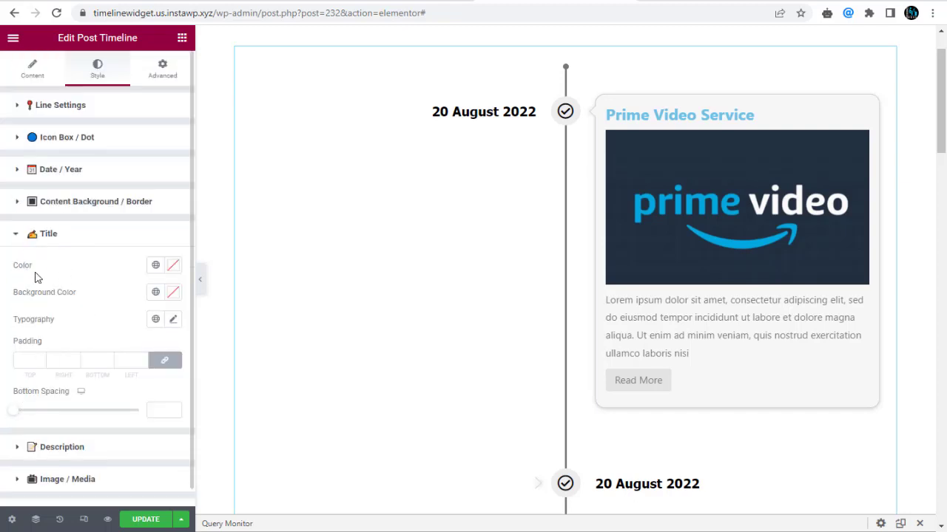
{"action": "left_click", "coordinate": [173, 266]}
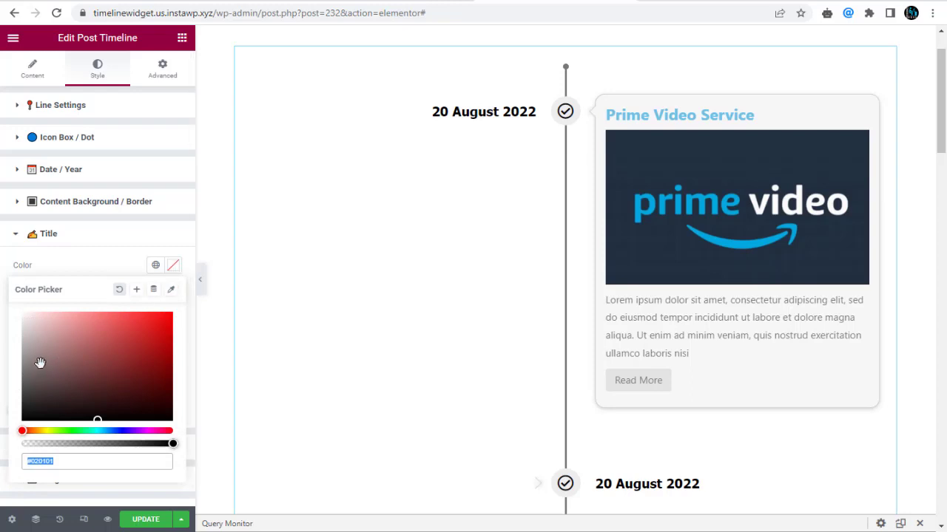
{"action": "left_click_drag", "start_coordinate": [38, 363], "coordinate": [182, 392]}
{"action": "left_click", "coordinate": [58, 259]}
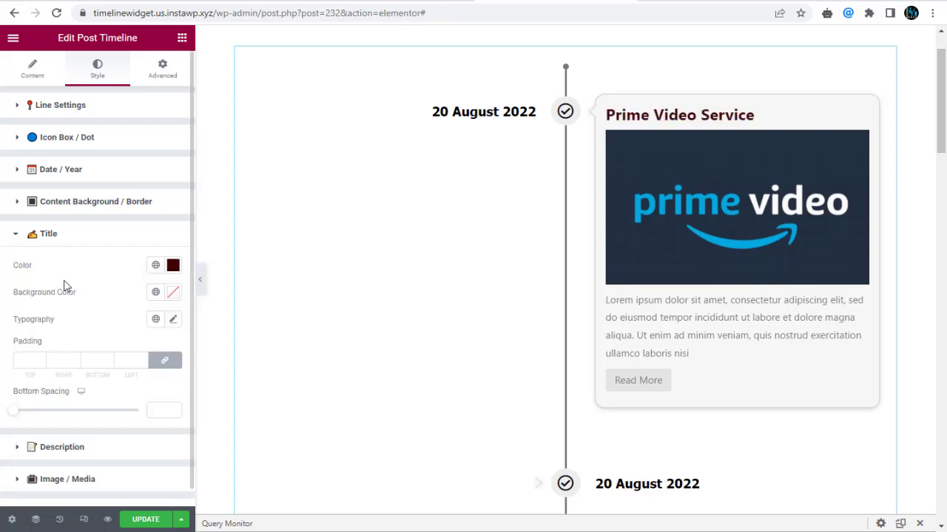
- Set the title typography's font family to Helvetica
{"action": "left_click", "coordinate": [174, 320]}
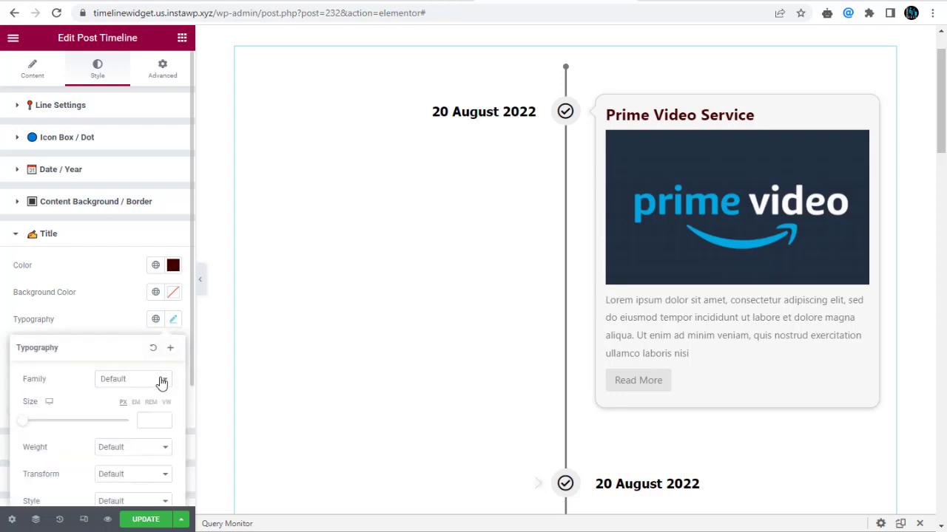
{"action": "left_click", "coordinate": [160, 379]}
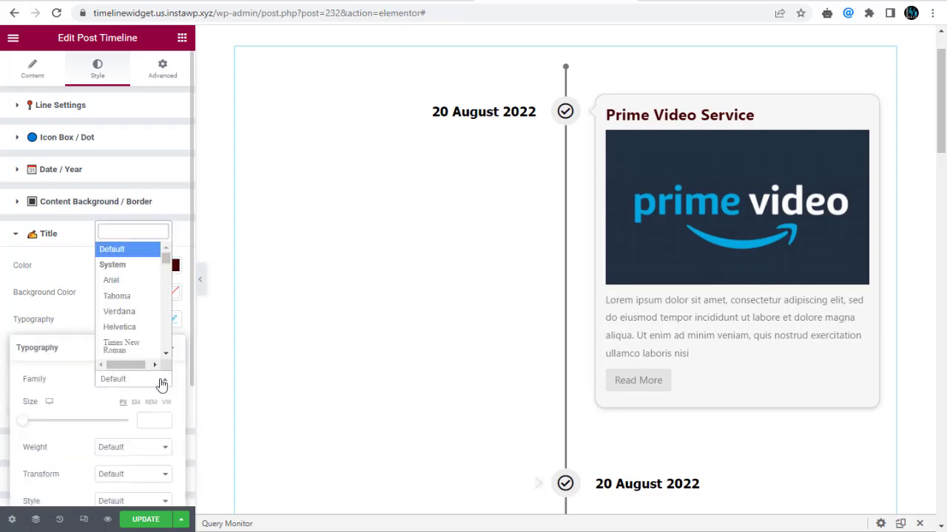
{"action": "left_click", "coordinate": [137, 331]}
{"action": "left_click", "coordinate": [109, 319]}
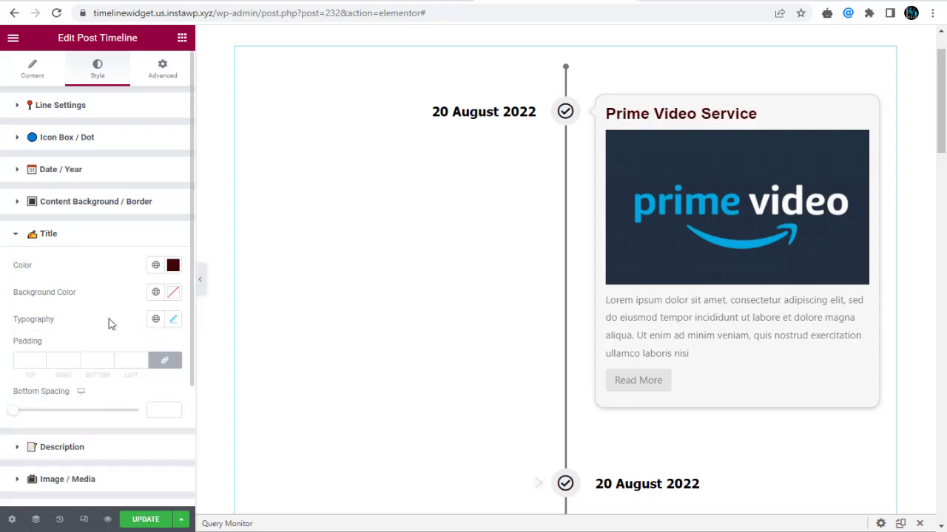
- Set the title padding to 2 on all sides and its bottom spacing to 7
{"action": "left_click", "coordinate": [25, 362]}
{"action": "type", "text": "2"}
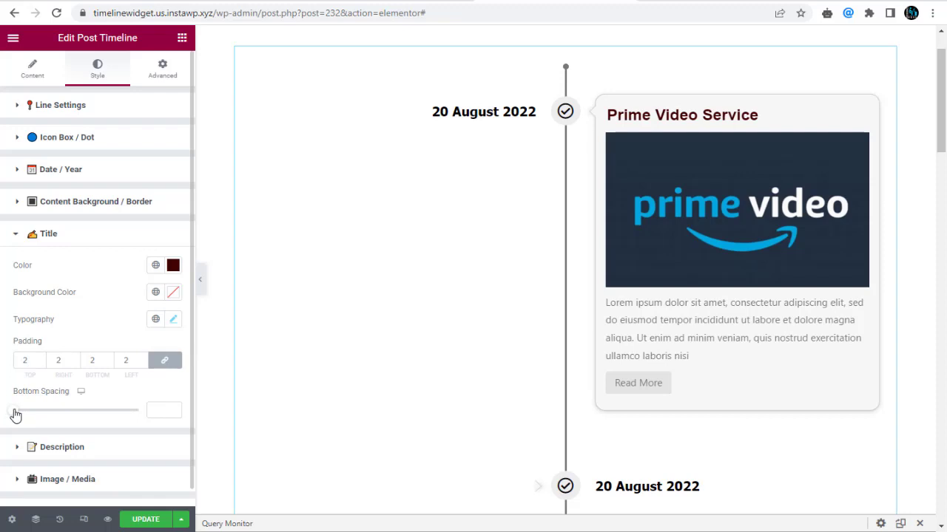
{"action": "mouse_move", "coordinate": [16, 415]}
{"action": "left_mouse_down"}
{"action": "mouse_move", "coordinate": [34, 414]}
{"action": "mouse_move", "coordinate": [21, 415]}
{"action": "left_mouse_up"}
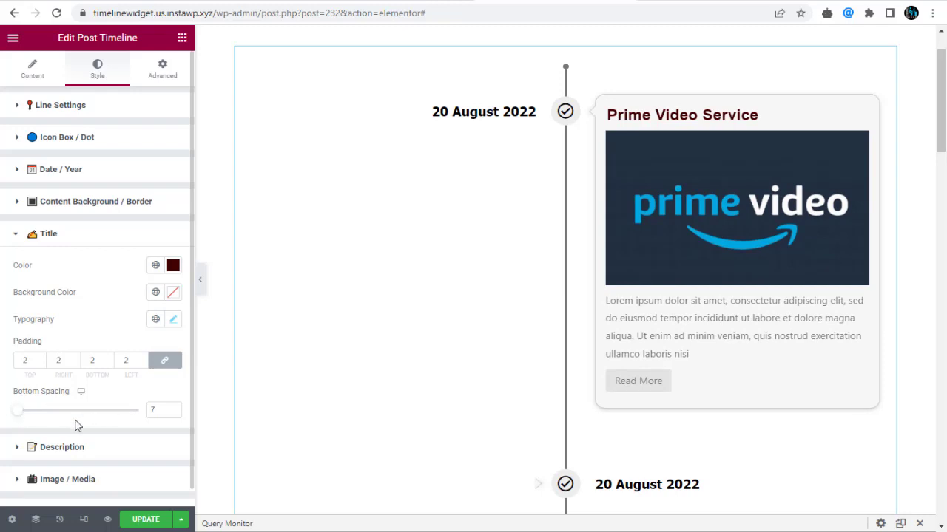
- Change the description text color to a very dark, nearly black maroon
{"action": "left_click", "coordinate": [27, 448]}
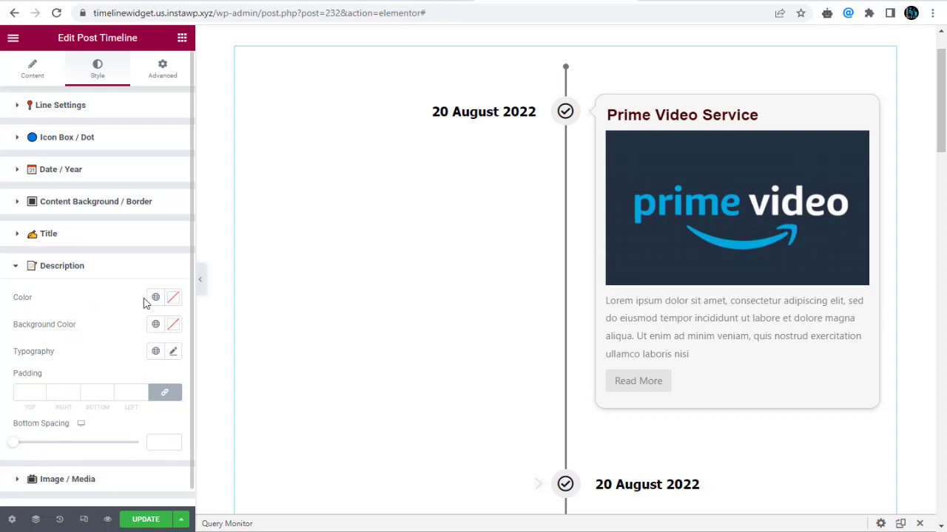
{"action": "left_click", "coordinate": [178, 299]}
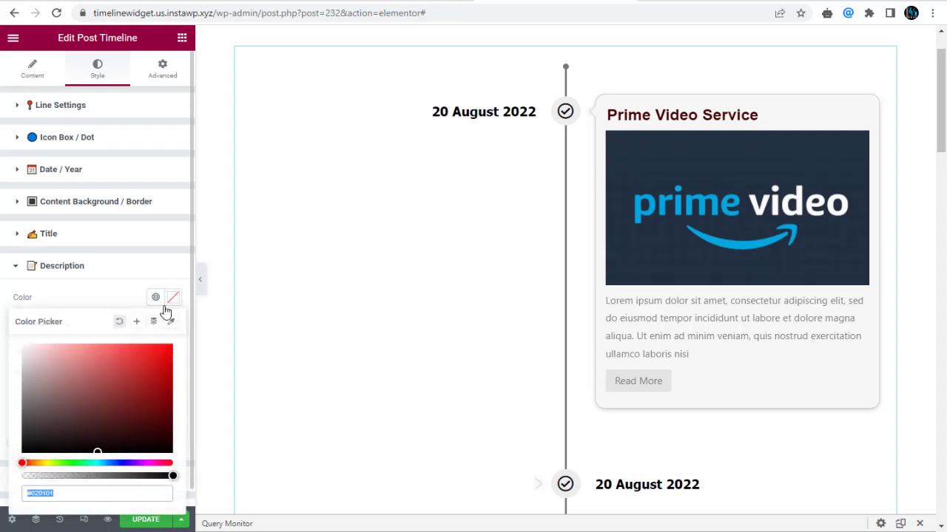
{"action": "left_click_drag", "start_coordinate": [55, 436], "coordinate": [14, 462]}
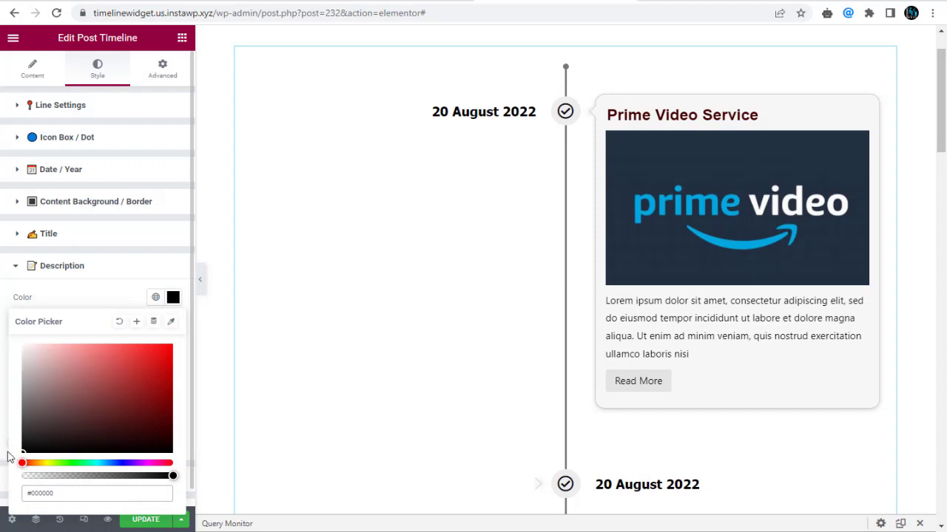
{"action": "left_click", "coordinate": [6, 460]}
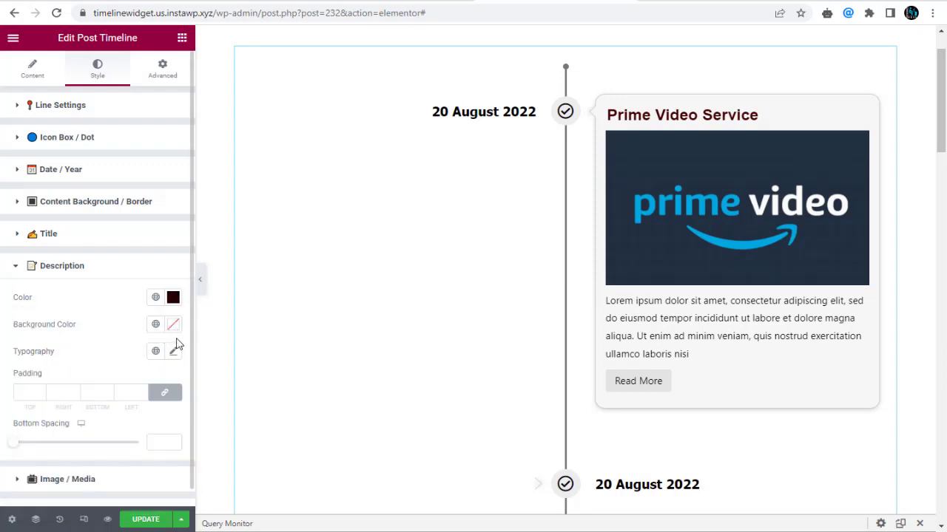
- Set the description typography's font family to Tahoma
{"action": "left_click", "coordinate": [175, 354]}
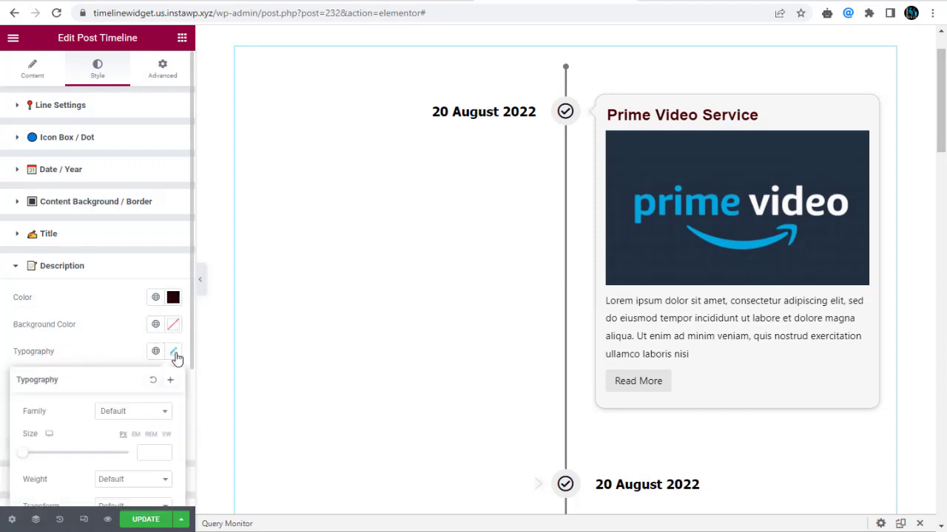
{"action": "left_click", "coordinate": [153, 414]}
{"action": "left_click", "coordinate": [127, 334]}
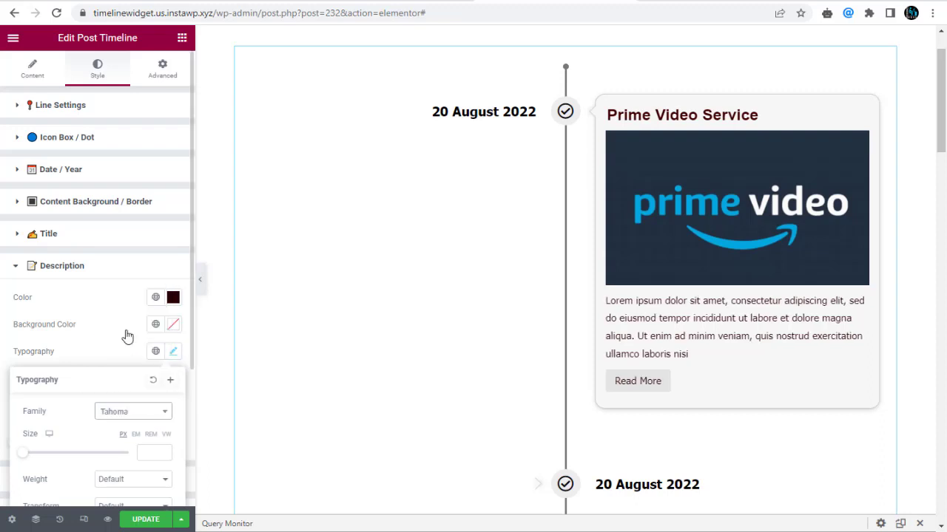
{"action": "left_click", "coordinate": [80, 349]}
- Set the description padding to 2 on all sides and its bottom spacing to 10
{"action": "type", "text": "10"}
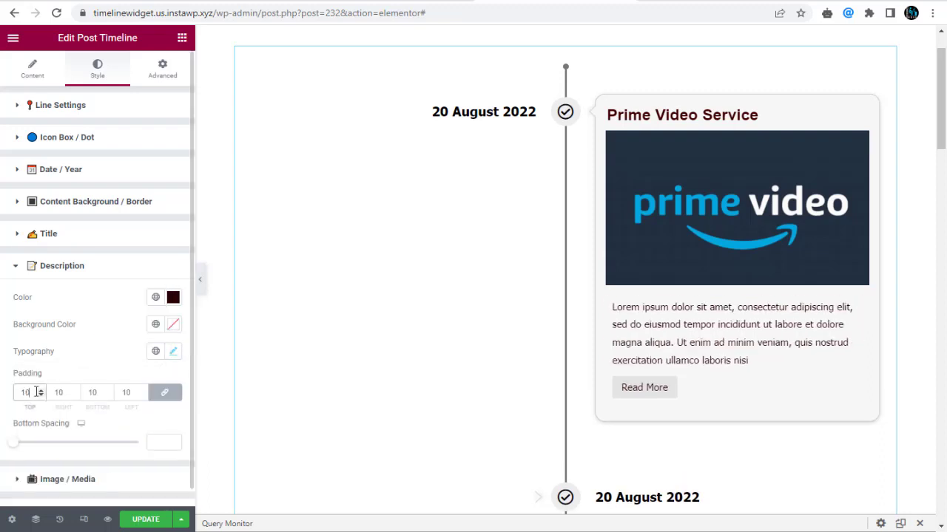
{"action": "left_click_drag", "start_coordinate": [36, 392], "coordinate": [11, 395]}
{"action": "type", "text": "5"}
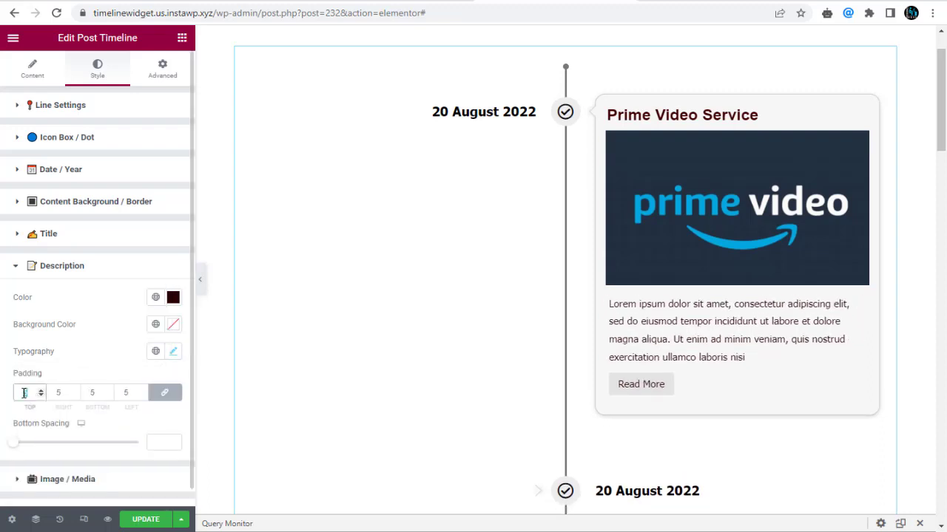
{"action": "key", "text": "BackSpace"}
{"action": "type", "text": "1"}
{"action": "key", "text": "BackSpace"}
{"action": "type", "text": "2"}
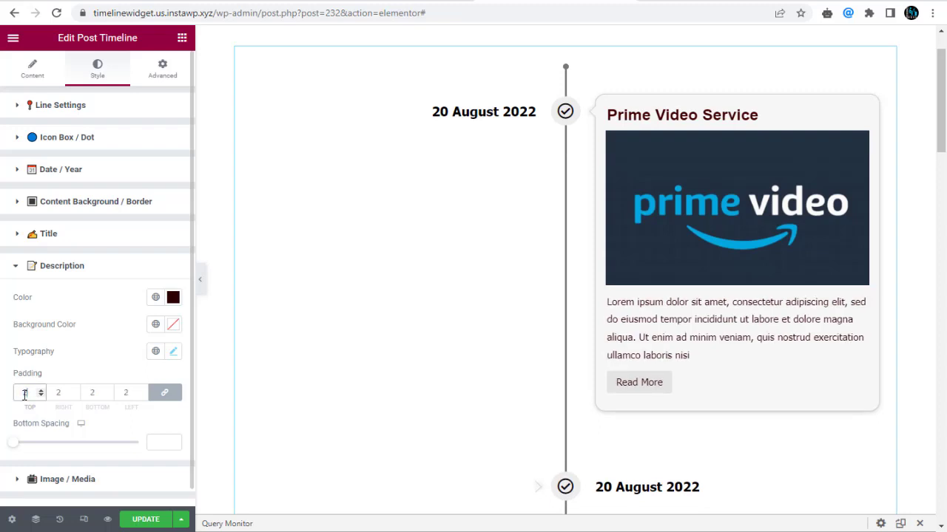
{"action": "left_click", "coordinate": [63, 367]}
{"action": "left_click_drag", "start_coordinate": [14, 447], "coordinate": [35, 450]}
- Try an image width of about 336 px in the Image / Media settings and clear the value again
{"action": "scroll", "coordinate": [42, 453], "scroll_direction": "down", "scroll_amount": 1}
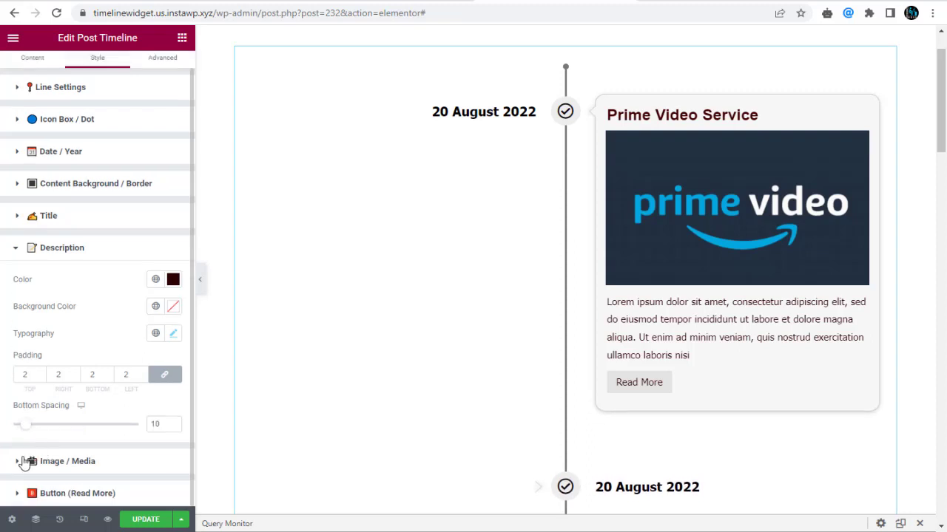
{"action": "left_click", "coordinate": [25, 461]}
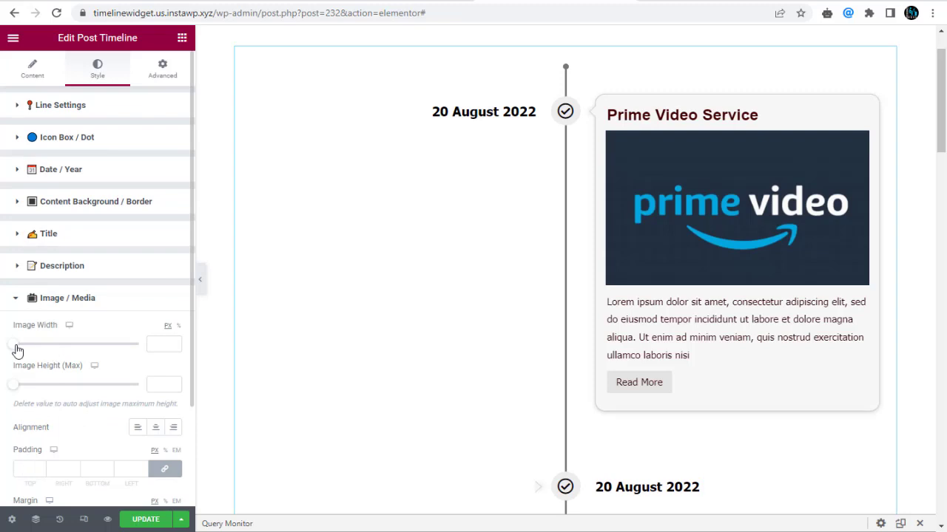
{"action": "left_click_drag", "start_coordinate": [17, 352], "coordinate": [49, 360]}
{"action": "left_click_drag", "start_coordinate": [166, 344], "coordinate": [129, 350]}
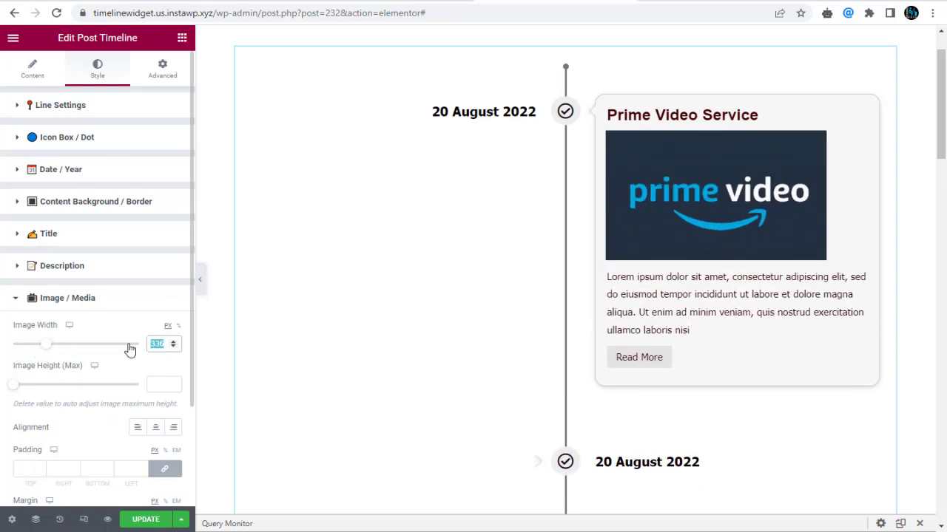
{"action": "key", "text": "BackSpace"}
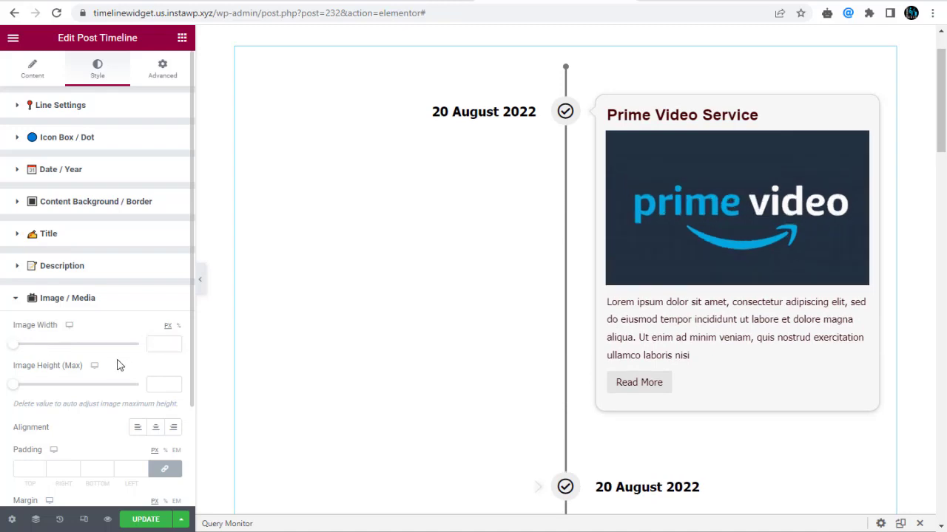
- Try a maximum image height of about 213 and clear the value again
{"action": "left_click_drag", "start_coordinate": [15, 392], "coordinate": [31, 392]}
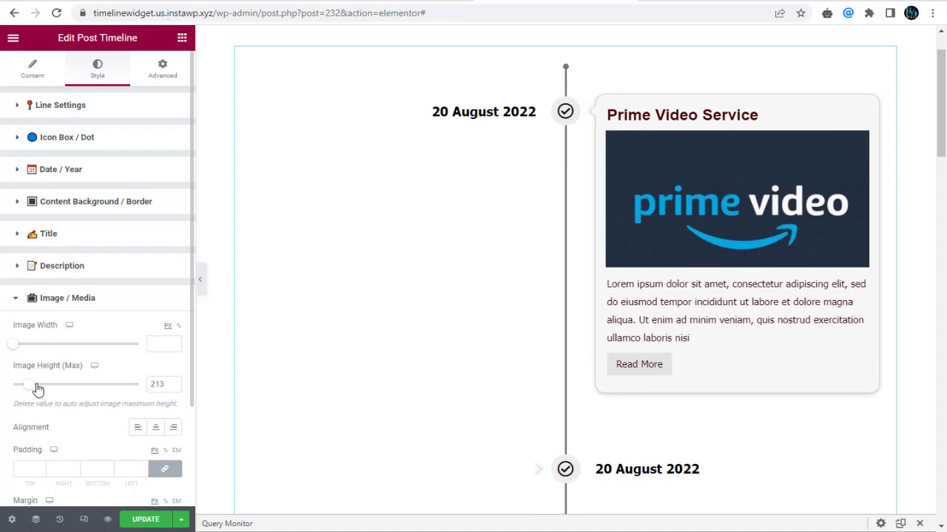
{"action": "left_click_drag", "start_coordinate": [161, 385], "coordinate": [146, 390]}
{"action": "key", "text": "BackSpace"}
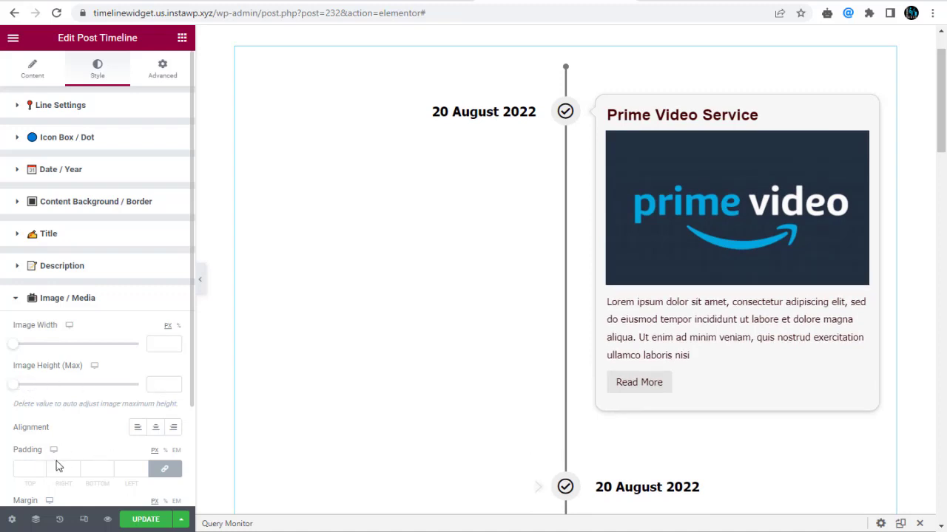
- Try an image padding of 10 px on all sides and clear it again
{"action": "left_click", "coordinate": [21, 471]}
{"action": "type", "text": "10"}
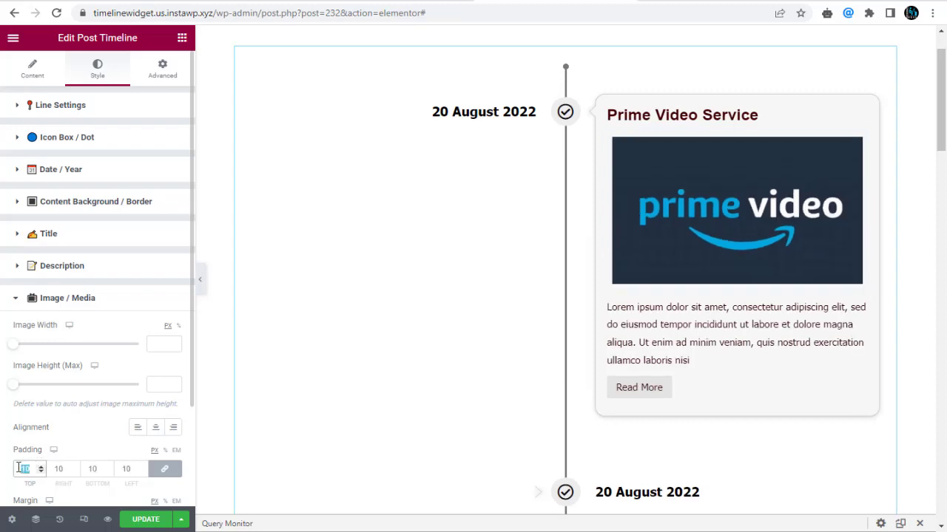
{"action": "key", "text": "BackSpace"}
- Enable a custom border for the timeline images with the Solid border type
{"action": "scroll", "coordinate": [80, 448], "scroll_direction": "down", "scroll_amount": 3}
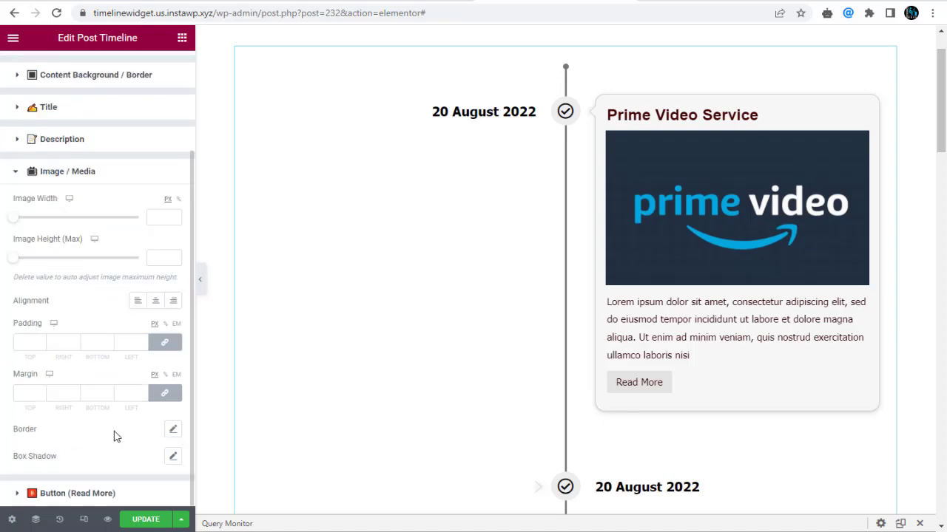
{"action": "left_click", "coordinate": [173, 430]}
{"action": "scroll", "coordinate": [155, 443], "scroll_direction": "down", "scroll_amount": 1}
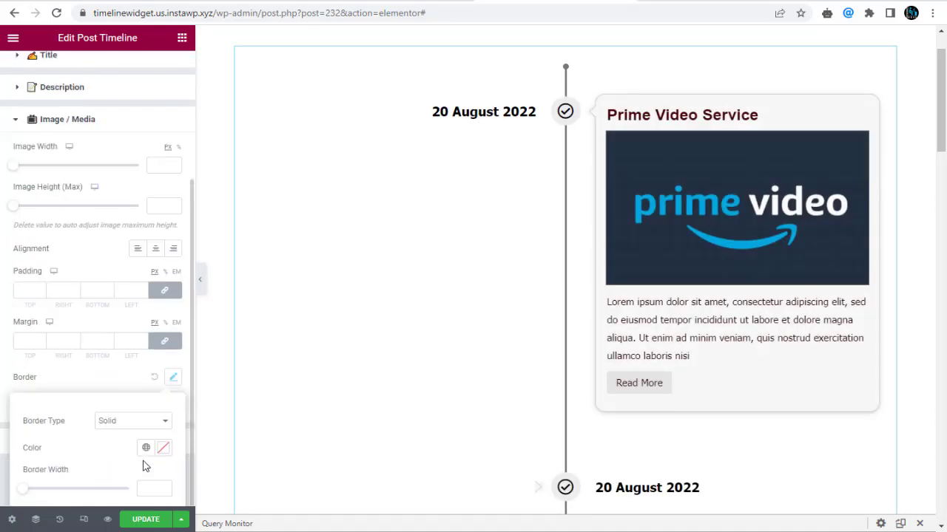
{"action": "left_click", "coordinate": [156, 425]}
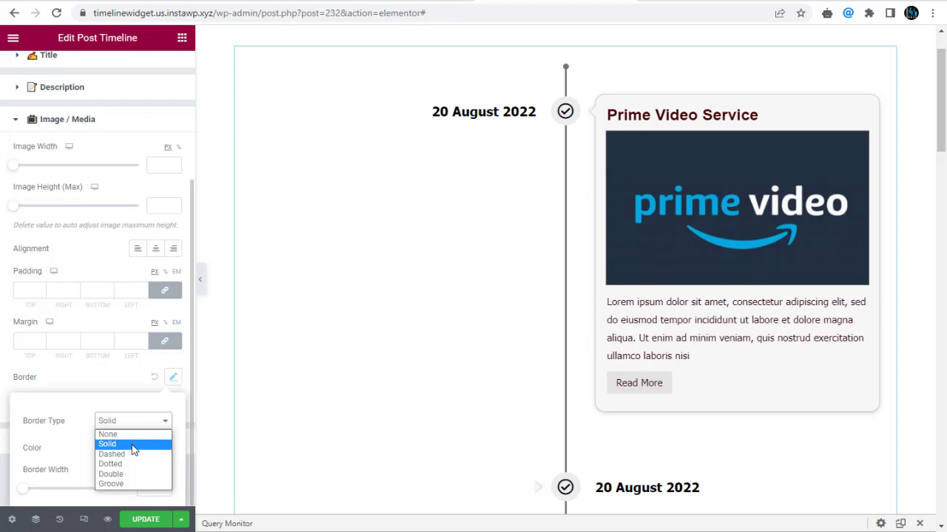
{"action": "left_click", "coordinate": [133, 444]}
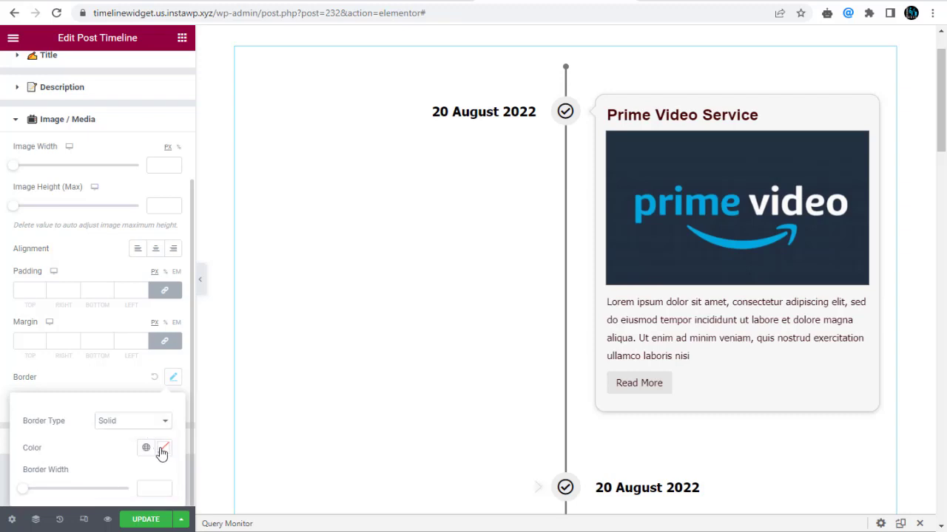
- Set the image border color to white and the border width to 2
{"action": "left_click", "coordinate": [162, 448]}
{"action": "left_click", "coordinate": [120, 318]}
{"action": "left_click_drag", "start_coordinate": [86, 255], "coordinate": [81, 245]}
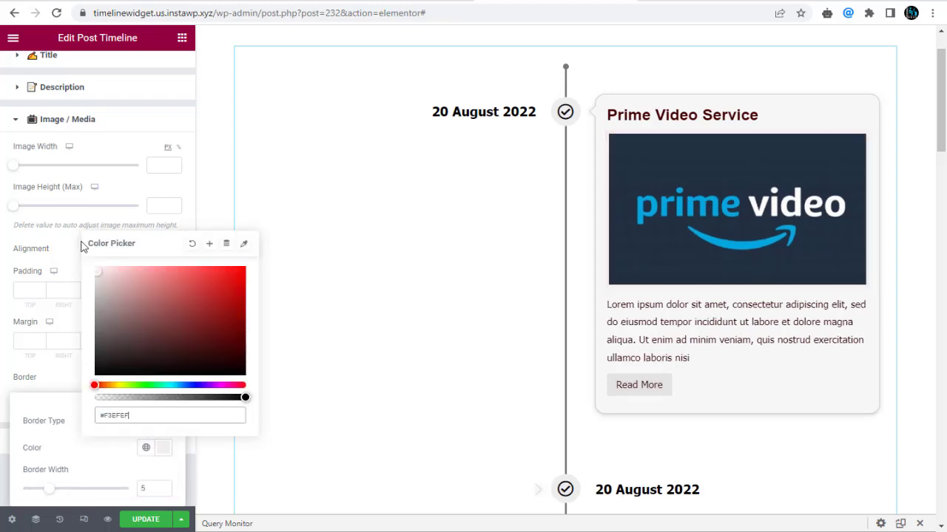
{"action": "left_click", "coordinate": [80, 244]}
{"action": "left_click_drag", "start_coordinate": [148, 486], "coordinate": [141, 489]}
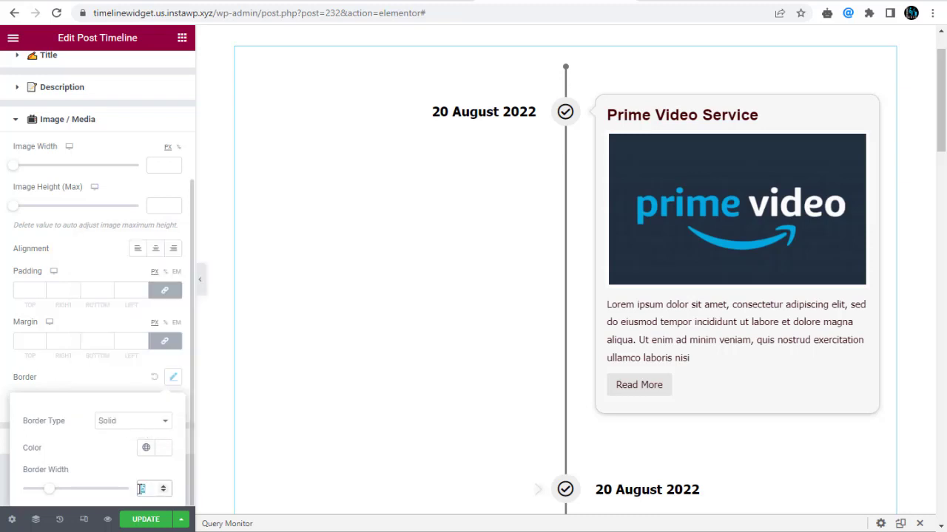
{"action": "type", "text": "1"}
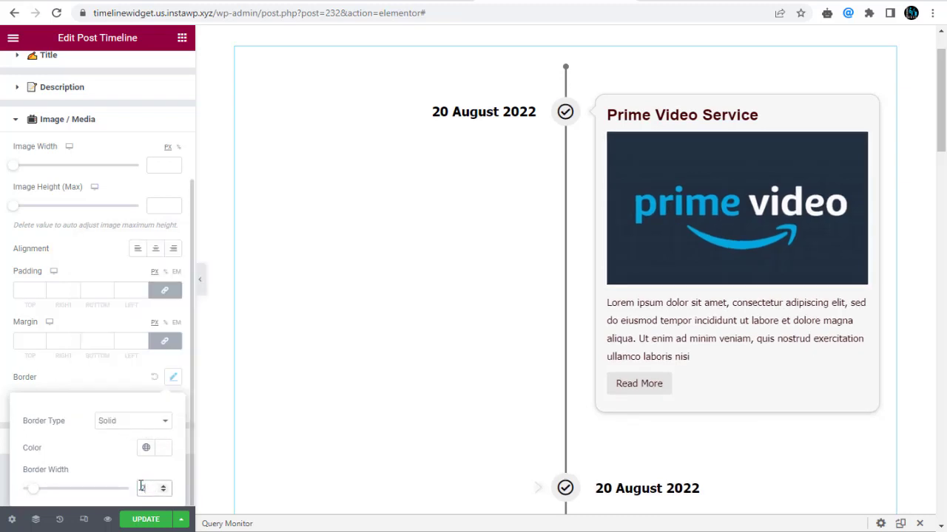
- Give the Read More button a muted grey-blue background color
{"action": "left_click", "coordinate": [94, 381]}
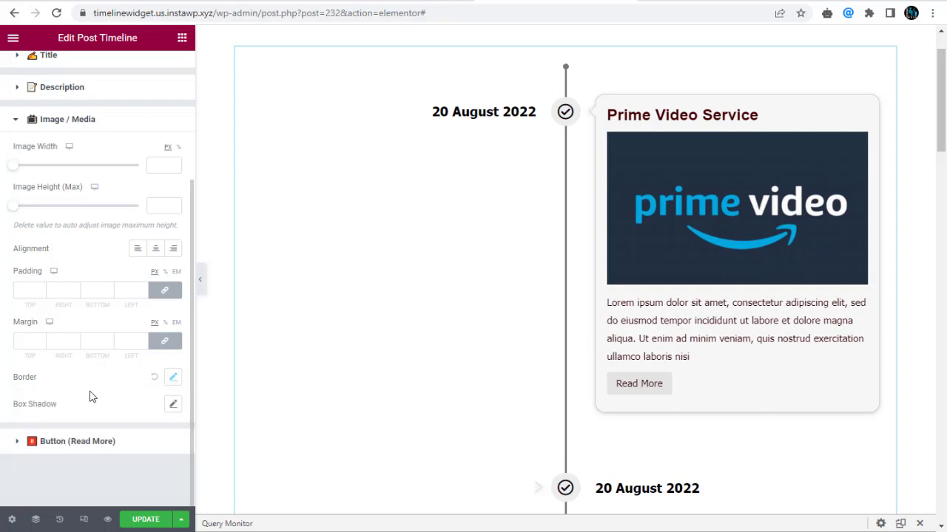
{"action": "left_click", "coordinate": [22, 444]}
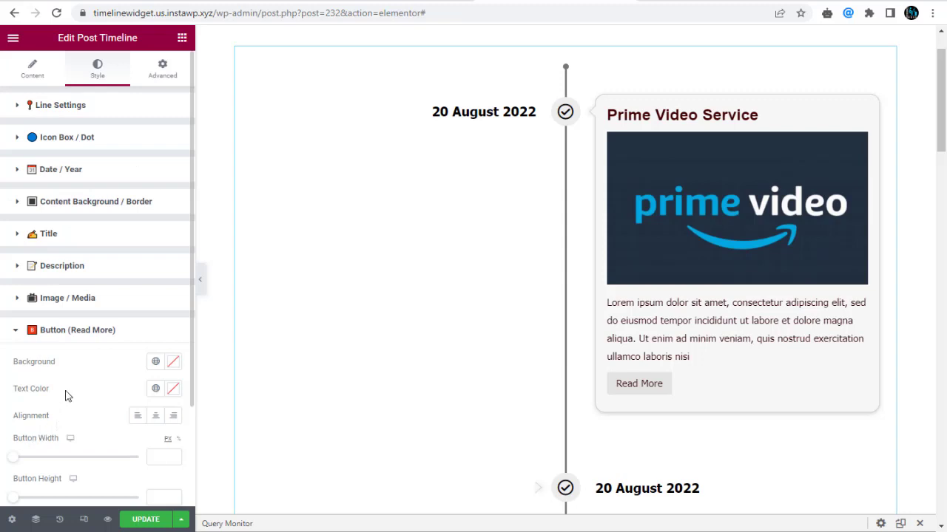
{"action": "left_click", "coordinate": [174, 362]}
{"action": "left_click_drag", "start_coordinate": [46, 238], "coordinate": [48, 216]}
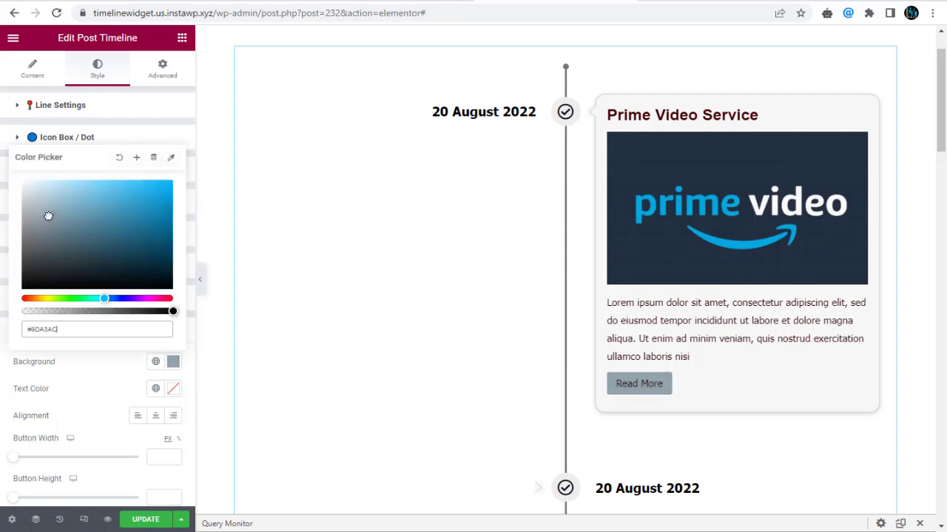
{"action": "left_click", "coordinate": [83, 376]}
- Set the Read More button's text color to white (#FFFFFF)
{"action": "left_click", "coordinate": [173, 388]}
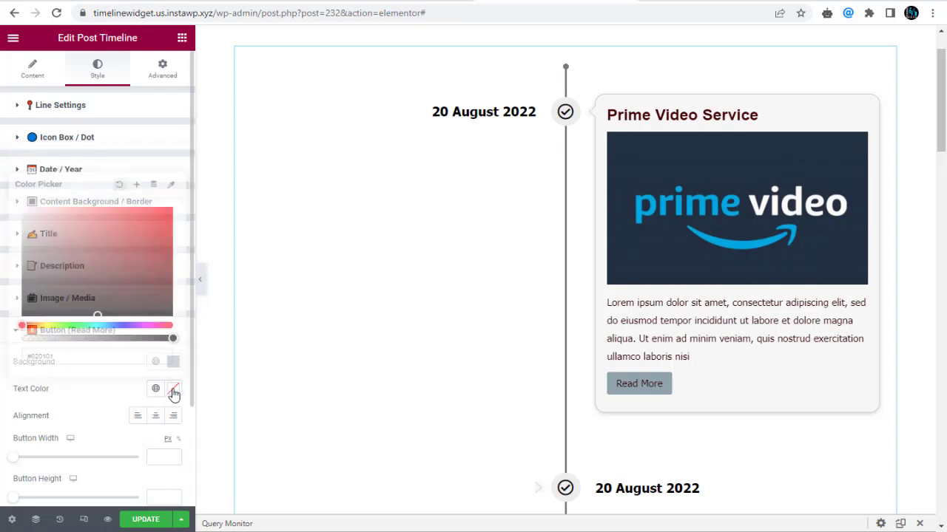
{"action": "left_click_drag", "start_coordinate": [29, 232], "coordinate": [8, 205]}
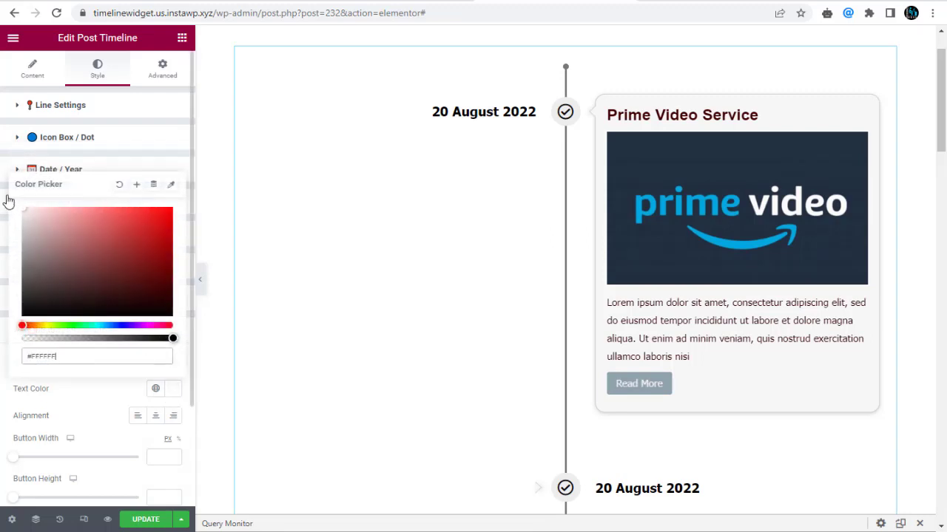
{"action": "left_click", "coordinate": [77, 394]}
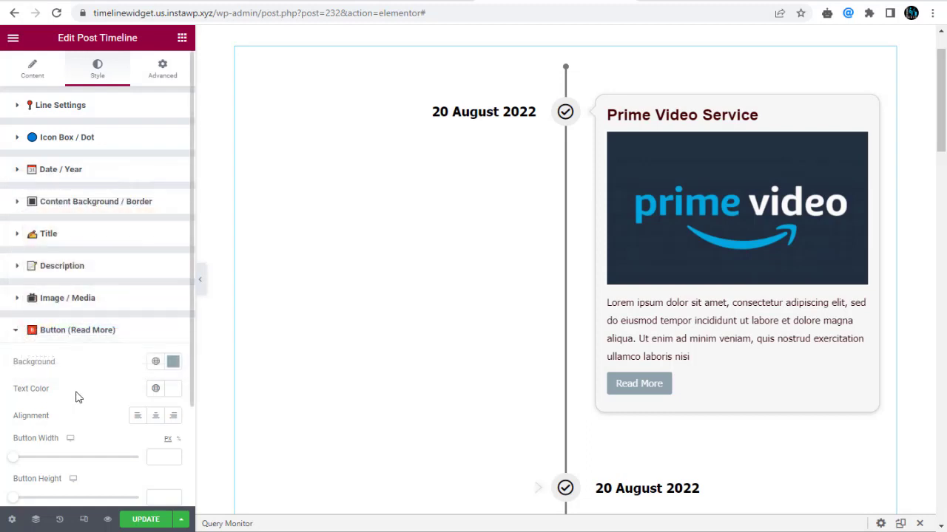
- Try the center and right alignments for the Read More button, and settle on left alignment
{"action": "left_click", "coordinate": [136, 417]}
{"action": "left_click", "coordinate": [156, 416]}
{"action": "left_click", "coordinate": [173, 416]}
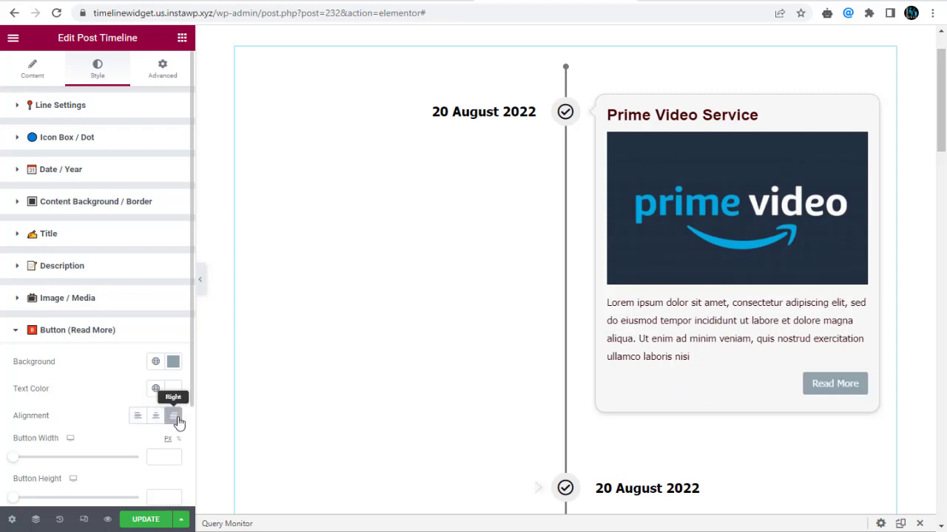
{"action": "left_click", "coordinate": [136, 416]}
- Try a Read More button width of 145 px and clear the value again
{"action": "left_click_drag", "start_coordinate": [14, 458], "coordinate": [34, 460]}
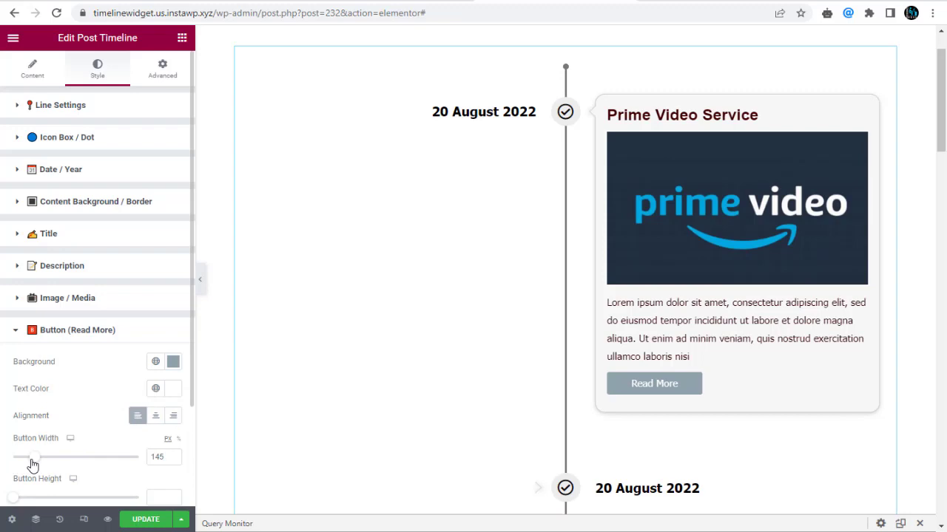
{"action": "double_click", "coordinate": [164, 456]}
{"action": "key", "text": "BackSpace"}
- Set the Read More button's height to 34 and its padding to 20 px on all sides
{"action": "scroll", "coordinate": [148, 466], "scroll_direction": "down", "scroll_amount": 2}
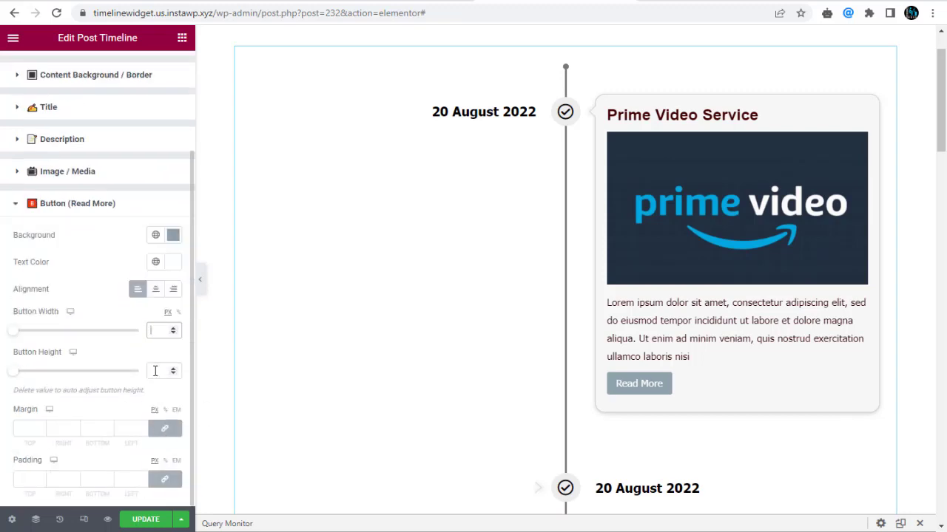
{"action": "left_click_drag", "start_coordinate": [13, 370], "coordinate": [32, 383]}
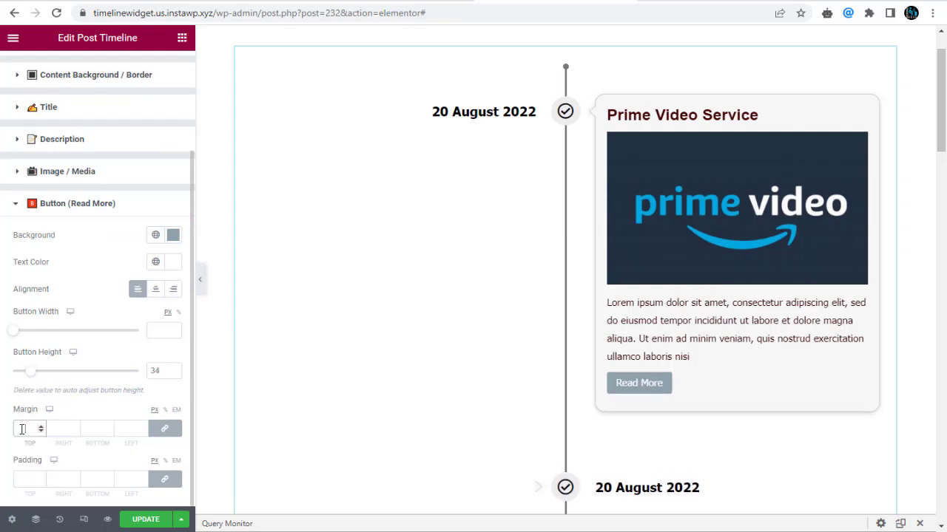
{"action": "left_click", "coordinate": [26, 479]}
{"action": "type", "text": "20"}
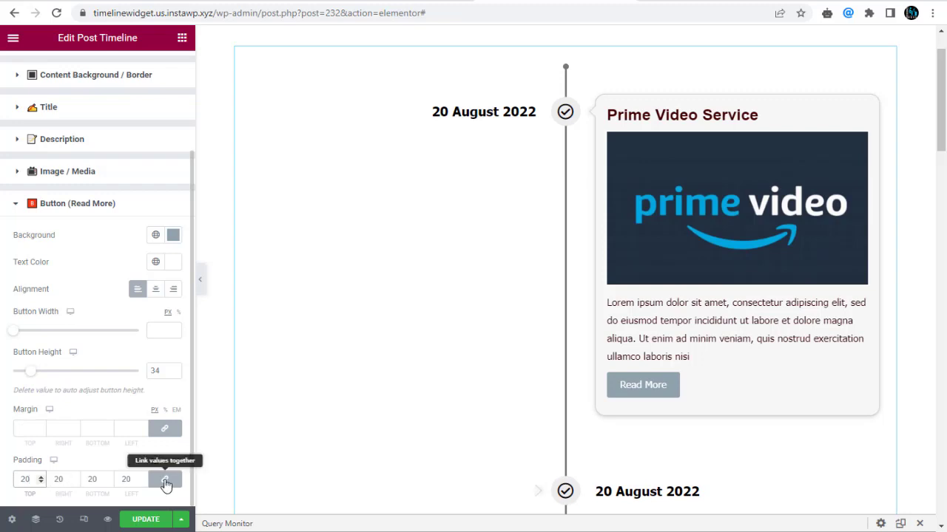
- Unlink the Read More button's padding values and set the top and bottom padding to 10 px
{"action": "left_click", "coordinate": [165, 483]}
{"action": "double_click", "coordinate": [26, 479]}
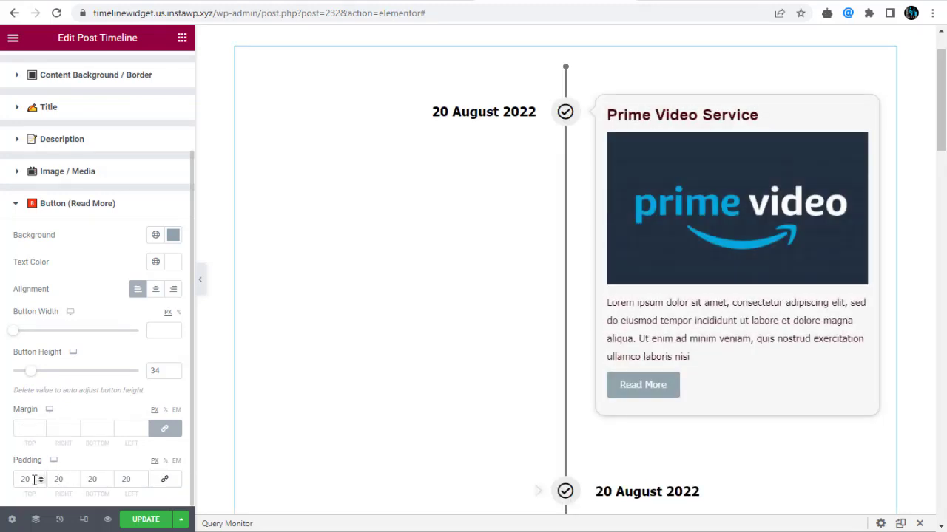
{"action": "type", "text": "10"}
{"action": "double_click", "coordinate": [97, 480]}
{"action": "type", "text": "10"}
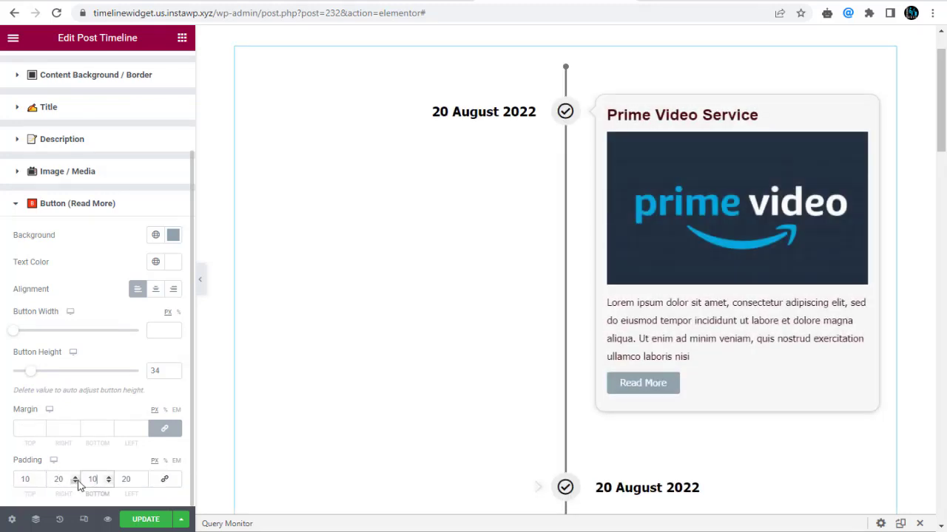
- Update the page and review the styled timeline on the live Post Timeline page
{"action": "left_click", "coordinate": [144, 520]}
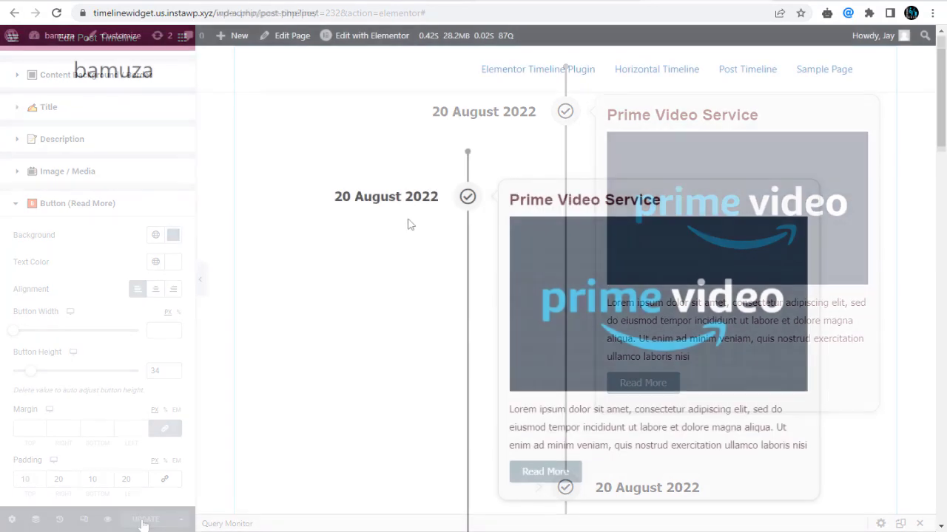
{"action": "scroll", "coordinate": [407, 222], "scroll_direction": "down", "scroll_amount": 5}
{"action": "scroll", "coordinate": [407, 224], "scroll_direction": "down", "scroll_amount": 9}
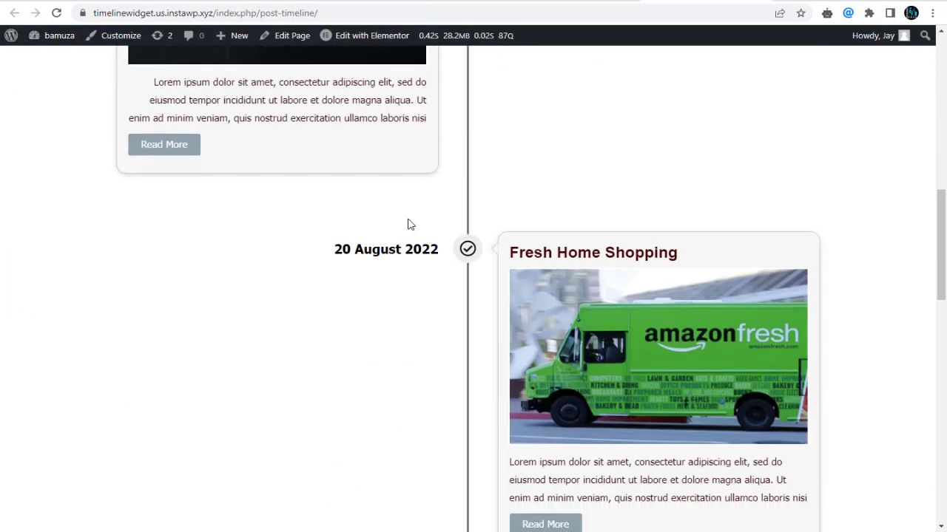
{"action": "scroll", "coordinate": [408, 224], "scroll_direction": "up", "scroll_amount": 8}
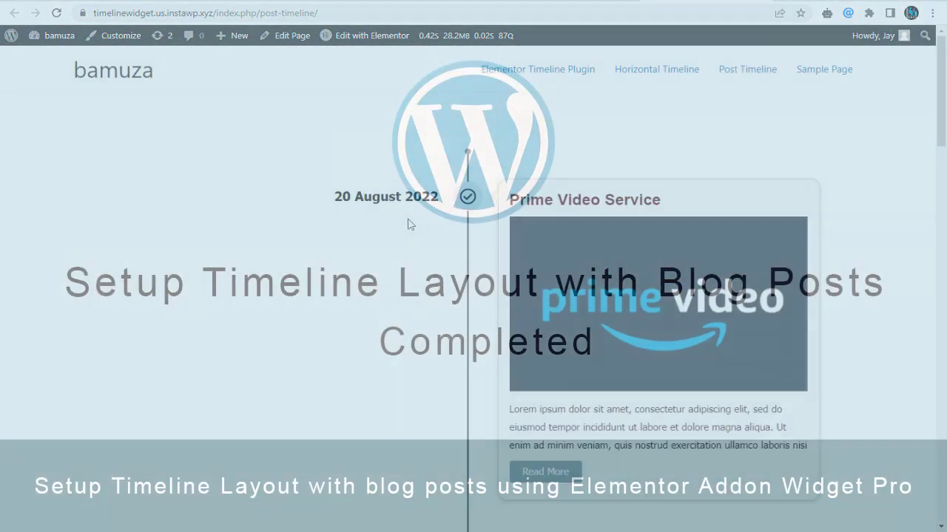